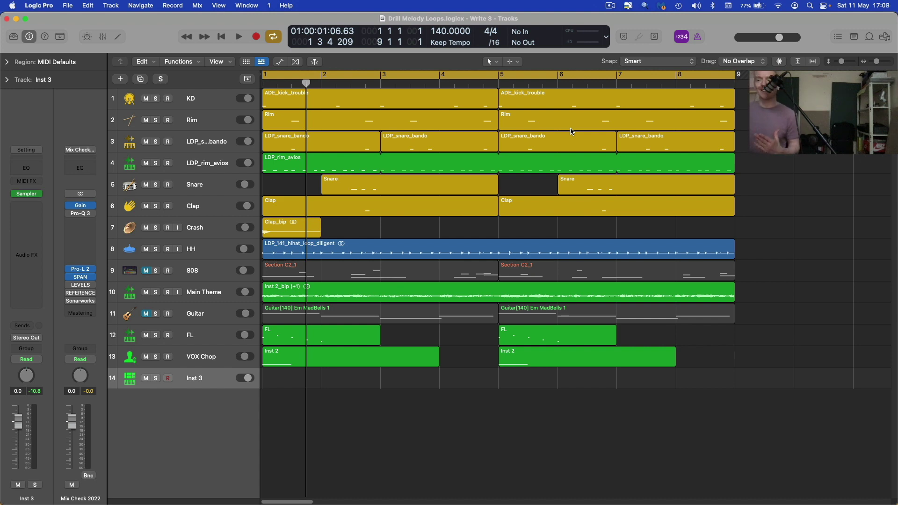
Play the drill arrangement from the beginning of the cycle and stop playback
click(226, 39)
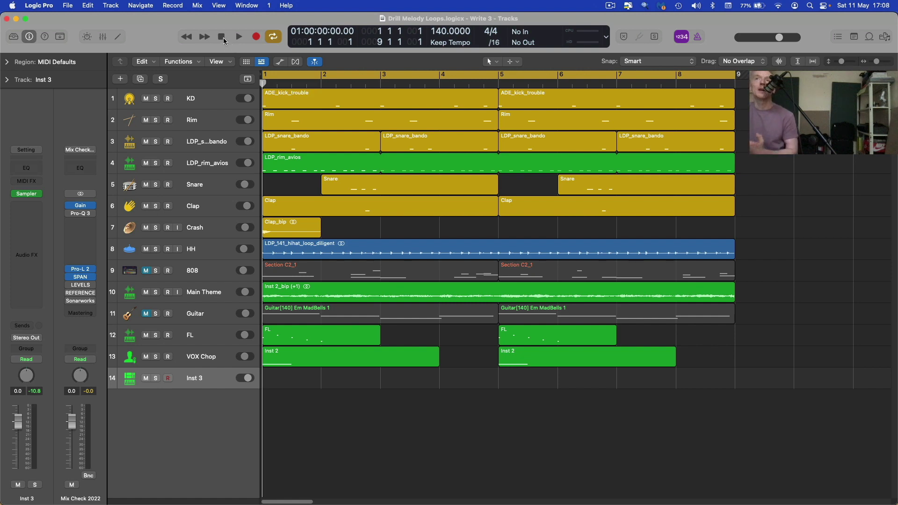
click(237, 37)
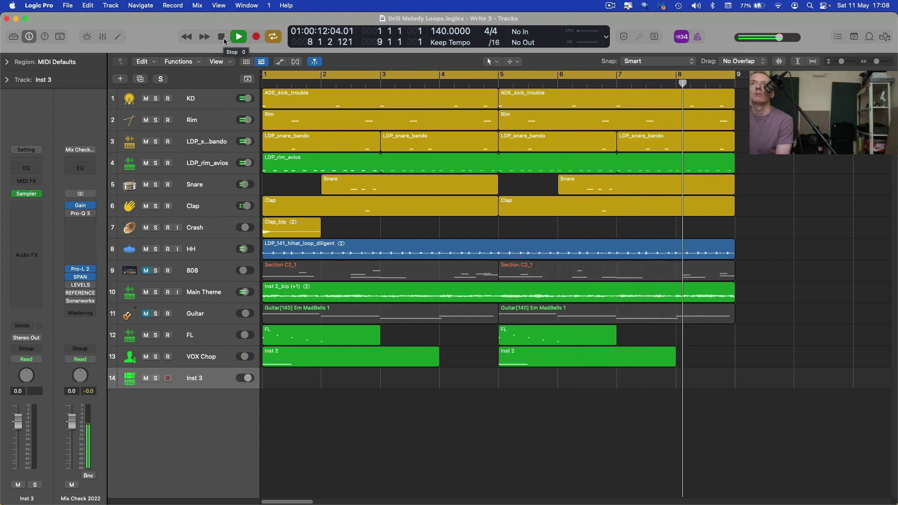
click(225, 41)
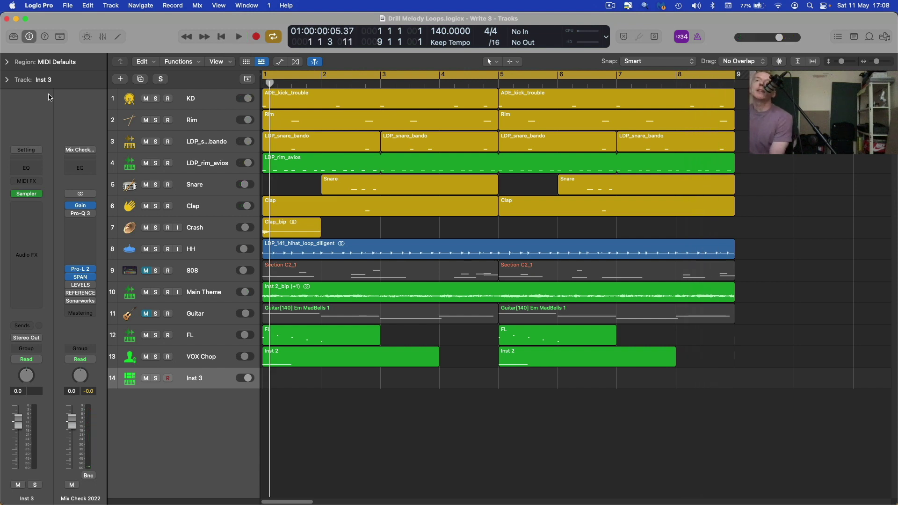
Create one new software instrument track with an empty channel strip
click(118, 7)
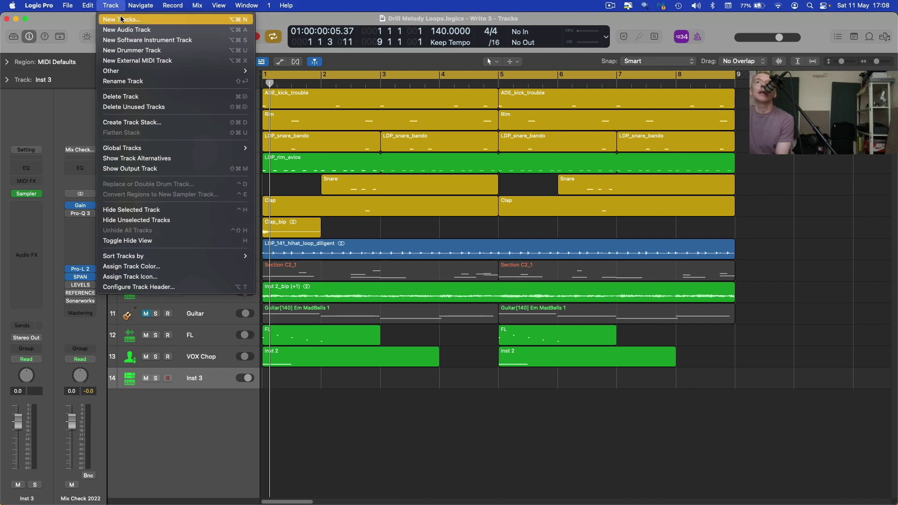
click(121, 20)
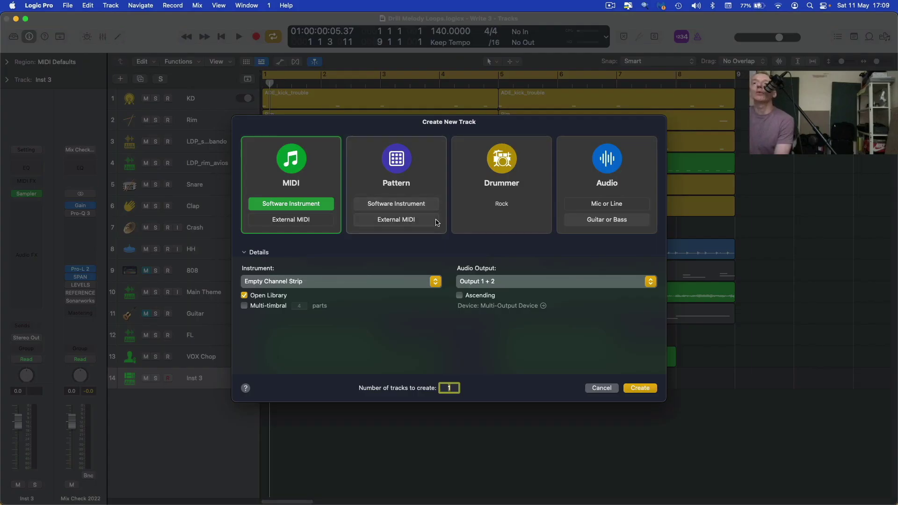
click(638, 389)
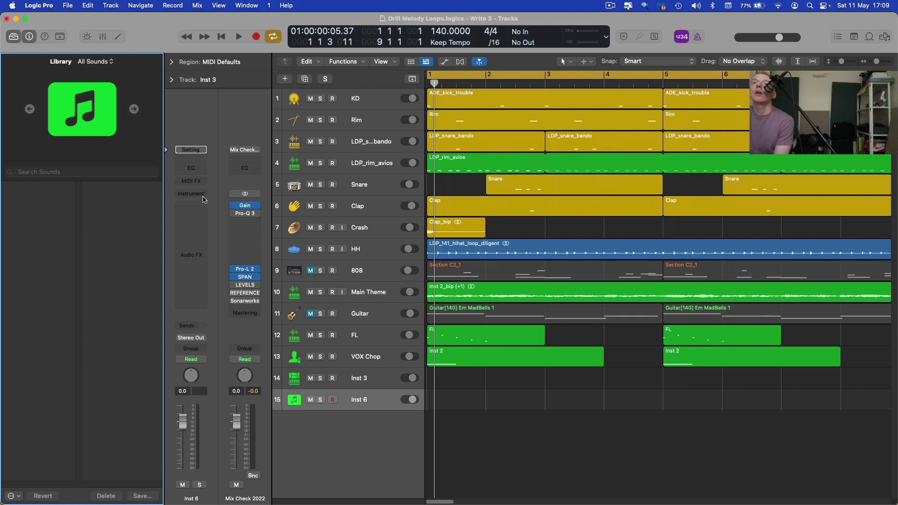
Load the stereo Sampler (Multi-Sample) instrument on the Inst 6 track
click(204, 196)
mouse_move(265, 502)
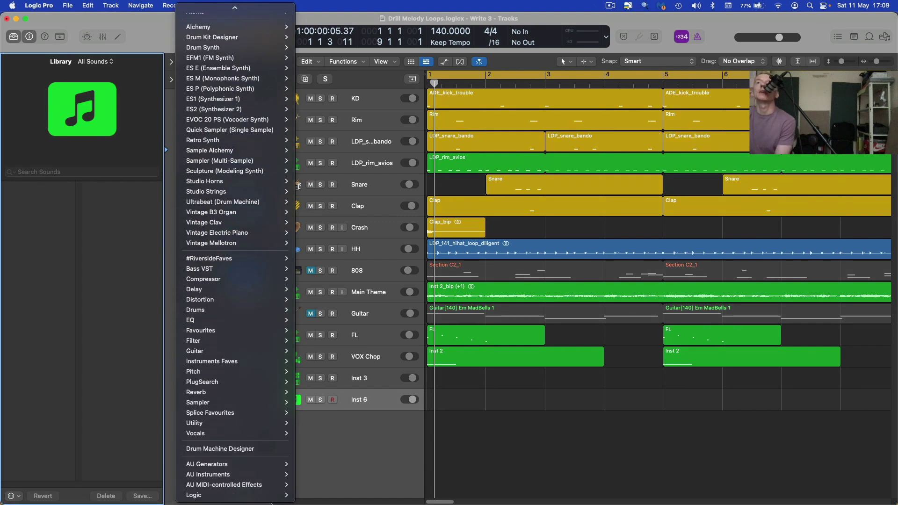
mouse_move(254, 161)
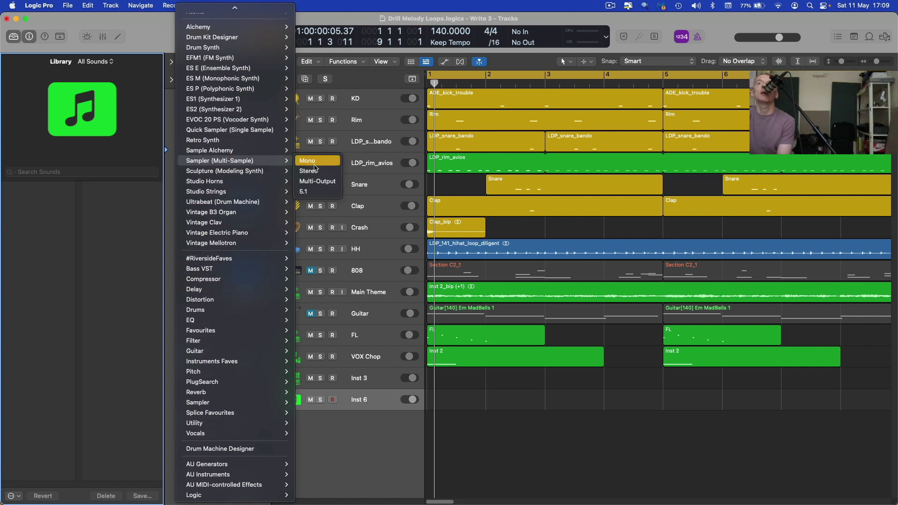
click(315, 170)
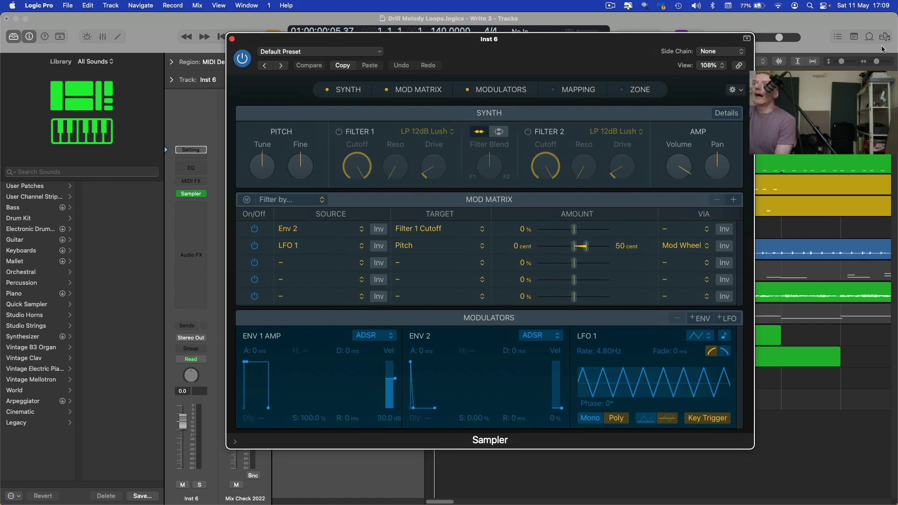
Load the sample DECAP_808_long_deep_clean_tame_C from the file browser into the Sampler's mapping
click(883, 38)
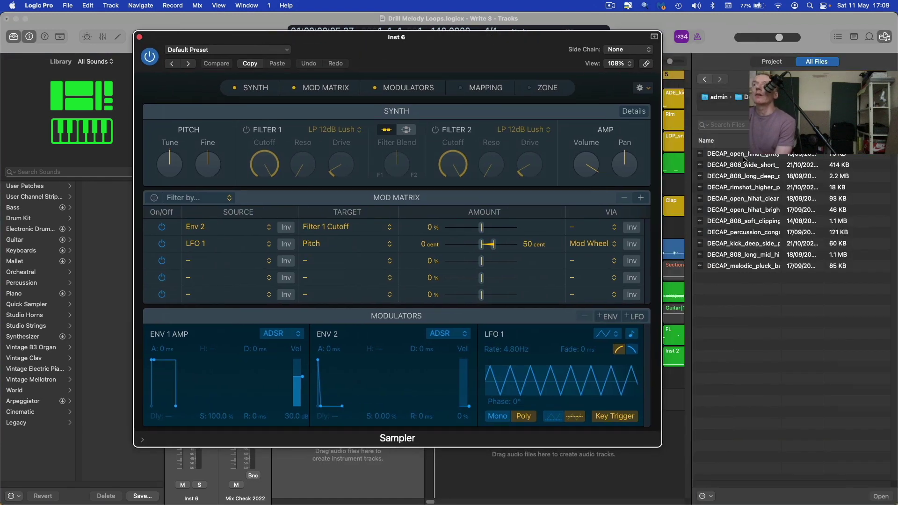
click(750, 175)
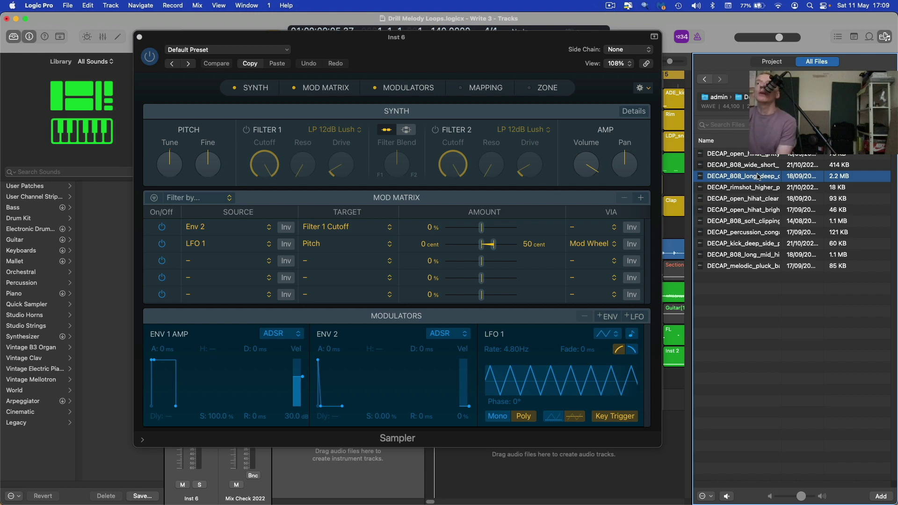
drag(758, 177, 475, 79)
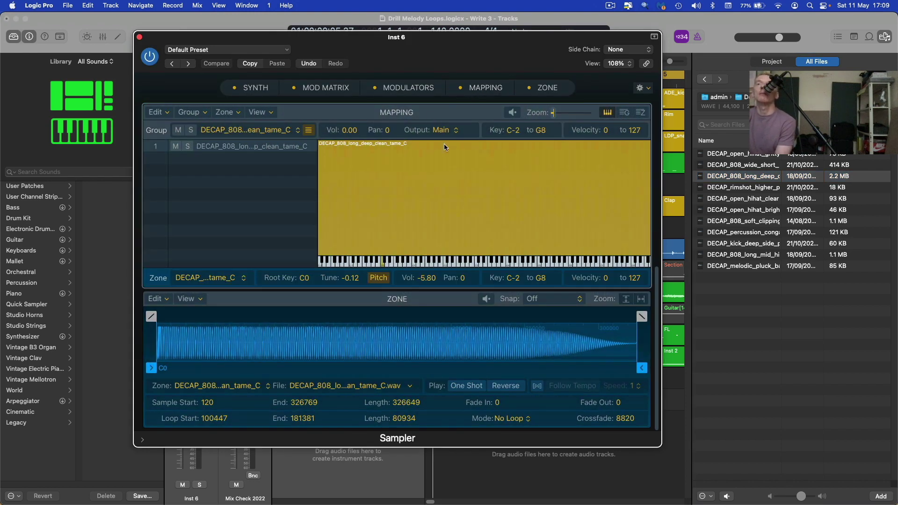
Set the Sampler's glide to 60 ms and its mode to Legato in the Synth details, and close the plug-in
click(263, 88)
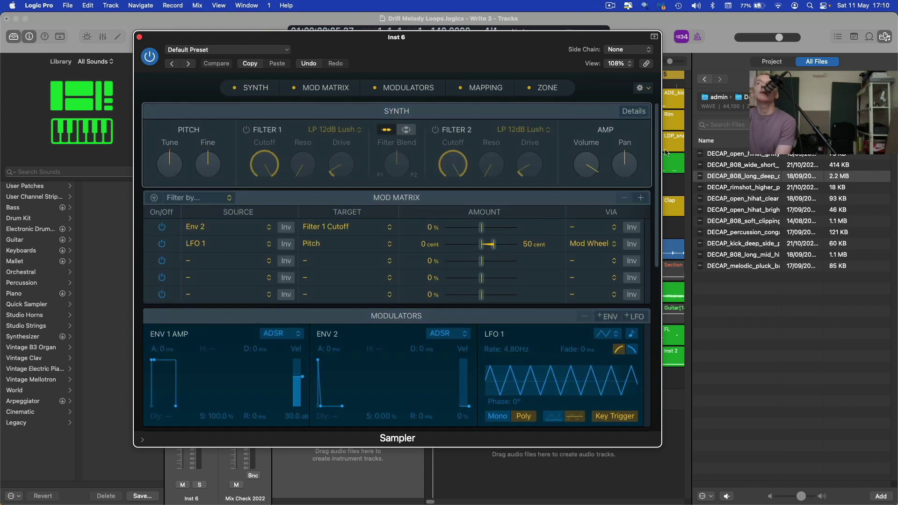
click(642, 115)
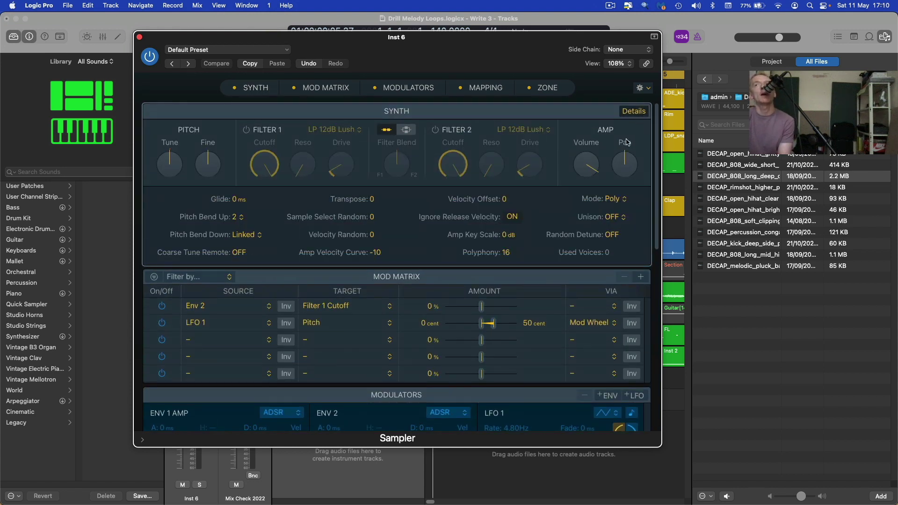
mouse_move(242, 202)
mouse_down()
mouse_move(242, 185)
mouse_move(241, 196)
mouse_up()
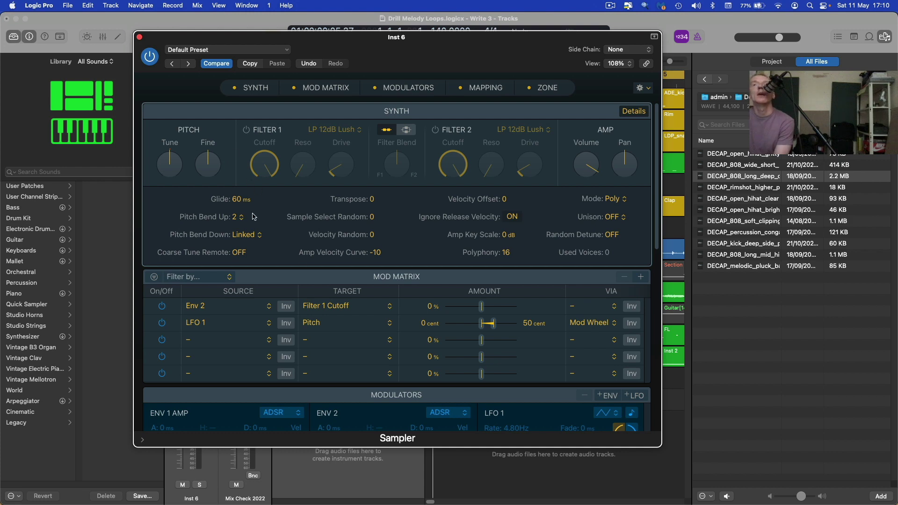
click(616, 199)
click(624, 223)
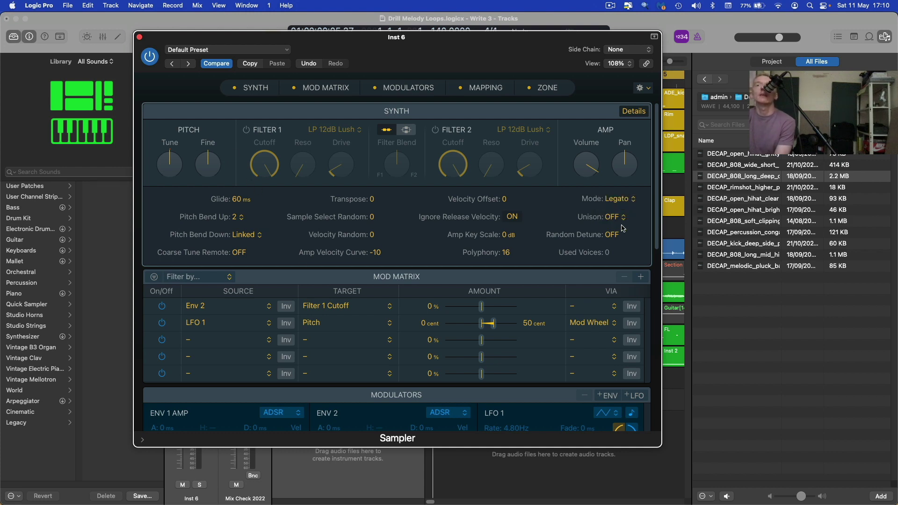
click(139, 37)
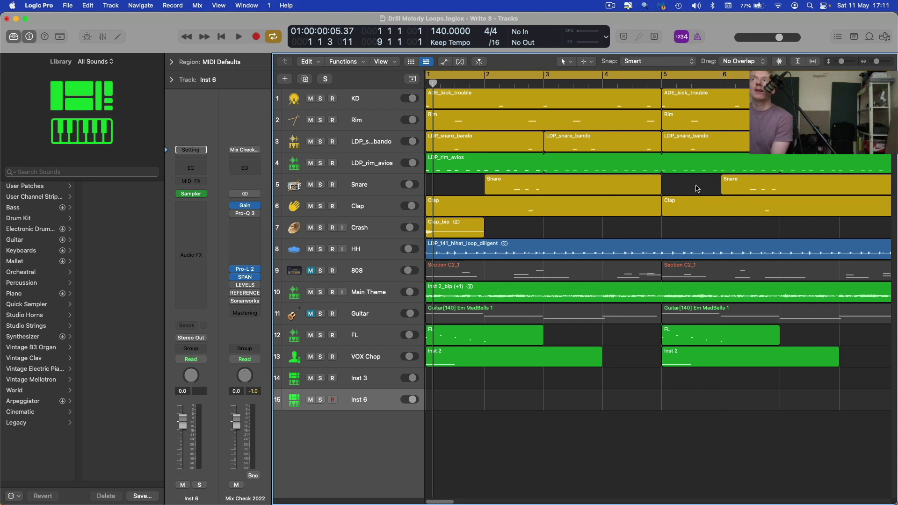
Select the Main Theme track, listen through the eight-bar loop and return the playhead to the start
drag(445, 501, 442, 501)
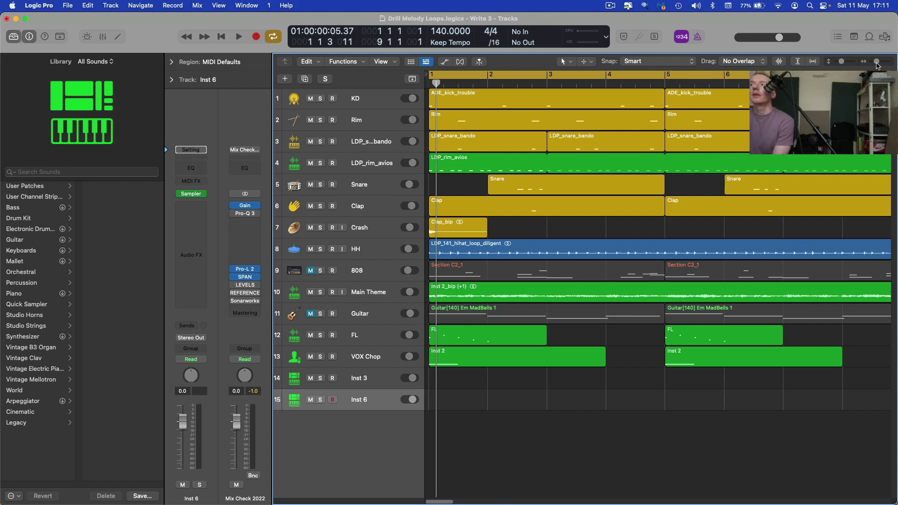
drag(877, 62, 875, 62)
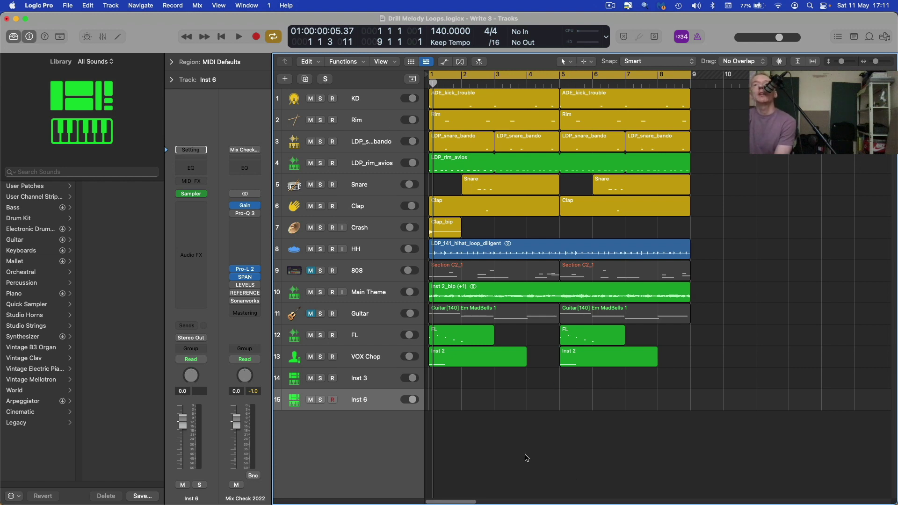
click(398, 296)
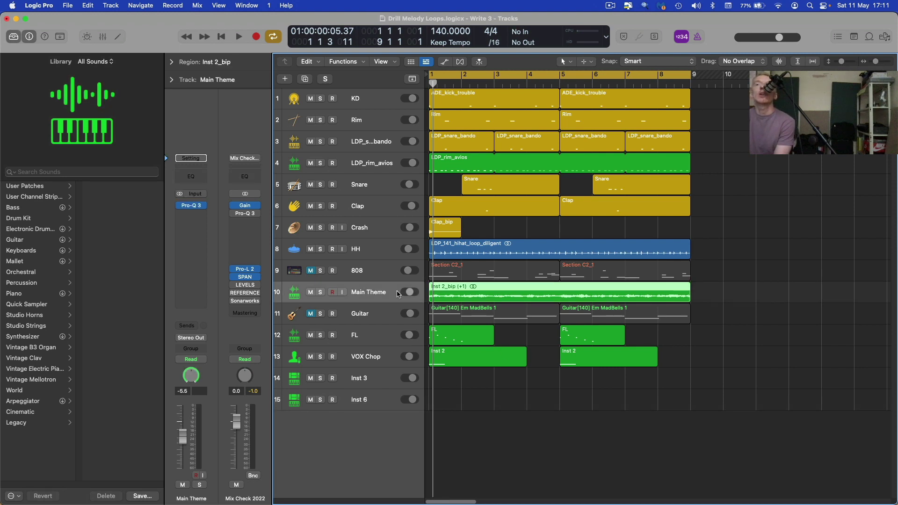
click(233, 38)
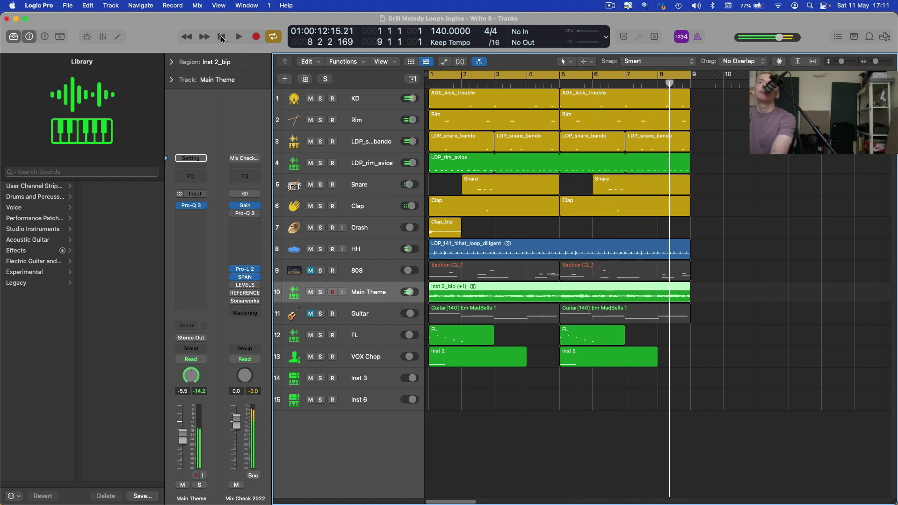
double_click(222, 37)
Create an empty MIDI region at bar 1 on the Inst 6 track and extend it to bar 9
click(362, 382)
click(366, 397)
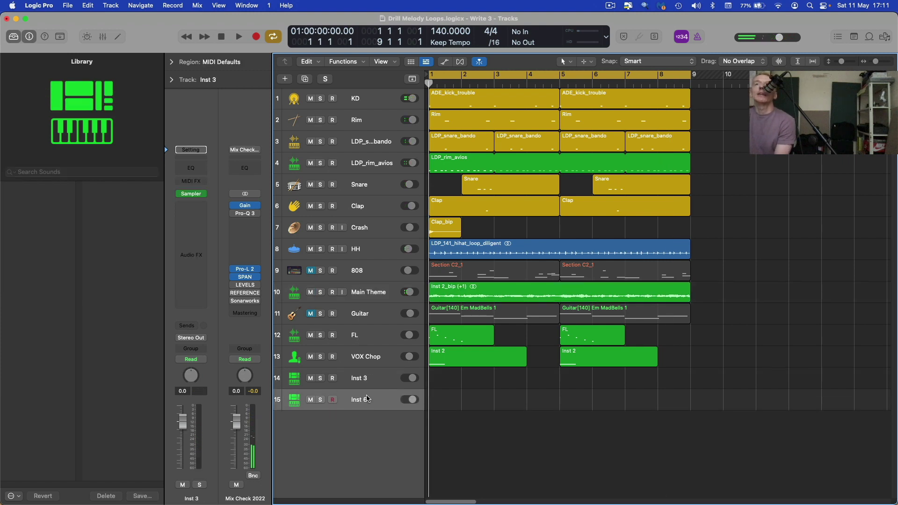
right_click(454, 400)
click(534, 350)
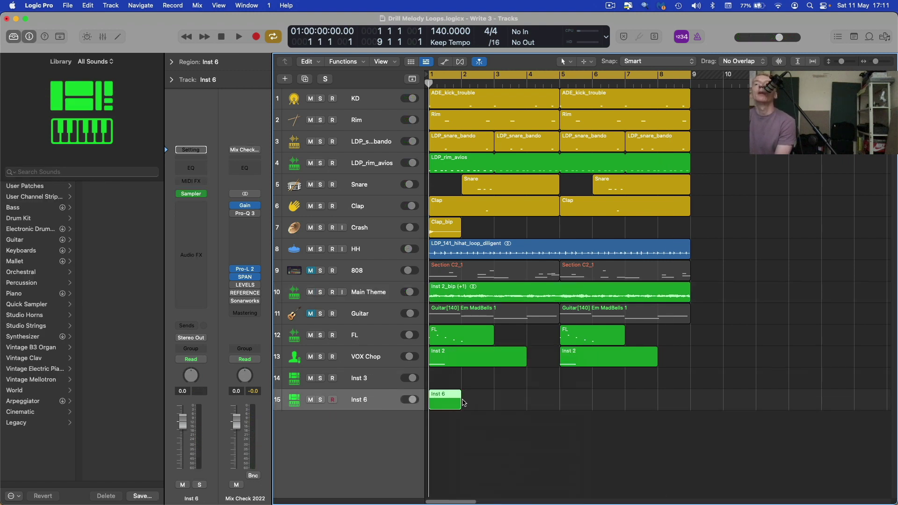
drag(461, 405, 691, 406)
Open the Inst 6 region in the Piano Roll and delete the F2 note at bar 1
double_click(651, 405)
key(super+Right)
key(super+Right)
key(super+Right)
key(super+Right)
key(super+Right)
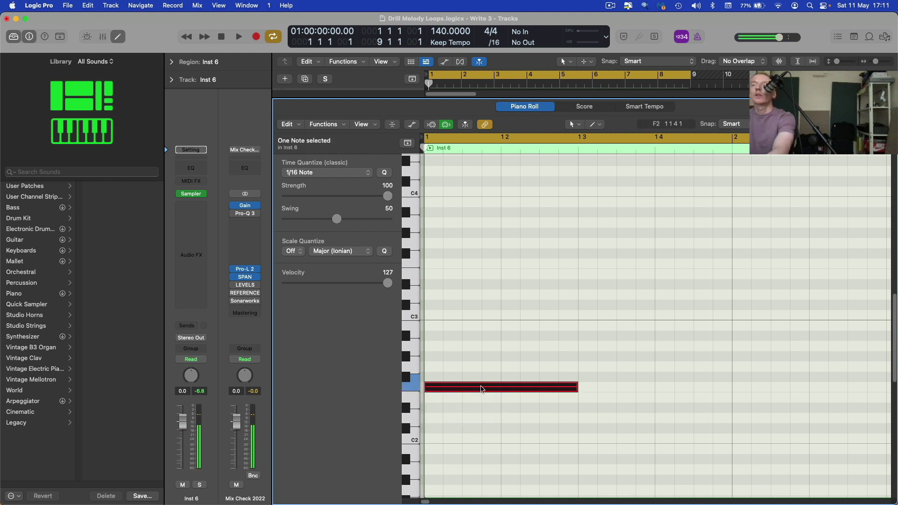
key(Delete)
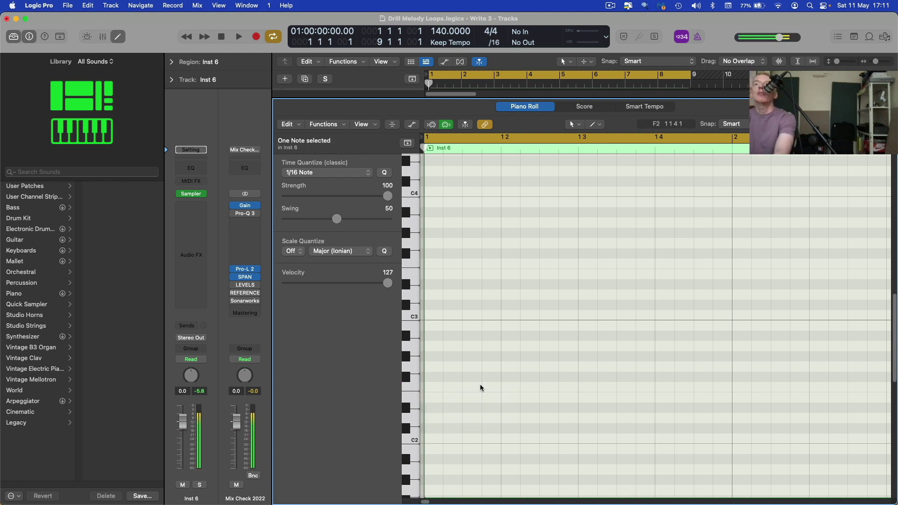
Add a two-beat F0 note at the start of bar 1 and play it back with the beat
scroll(555, 348, down, 10)
key(space)
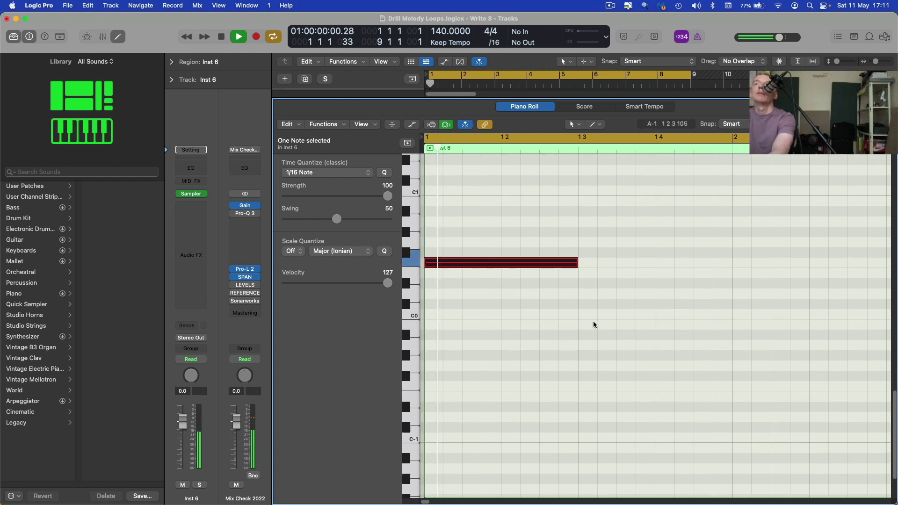
drag(881, 124, 876, 124)
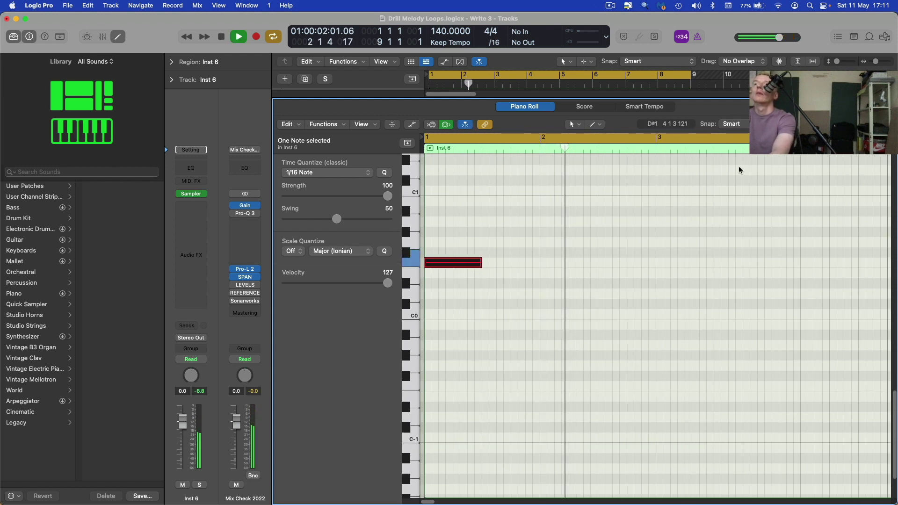
key(space)
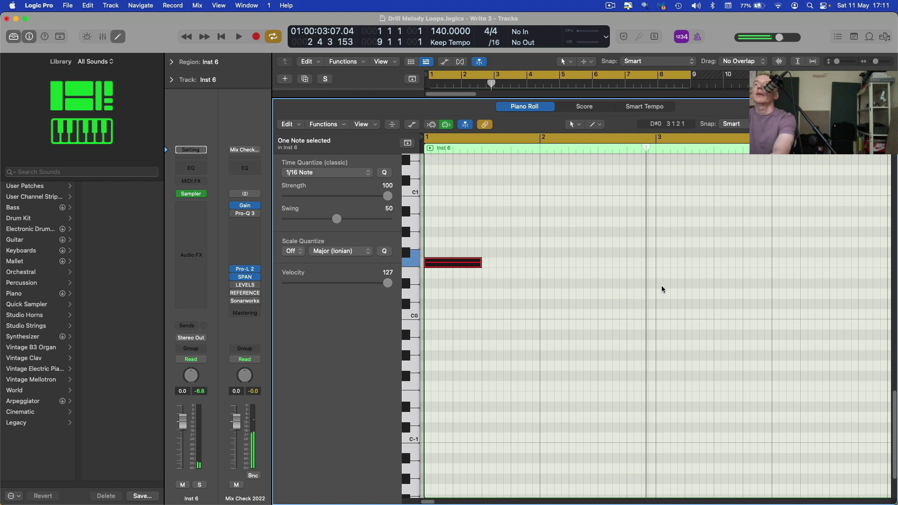
Add a two-beat note at the start of bar 3, pitch it to C#0 and play it back
super+click(661, 287)
key(space)
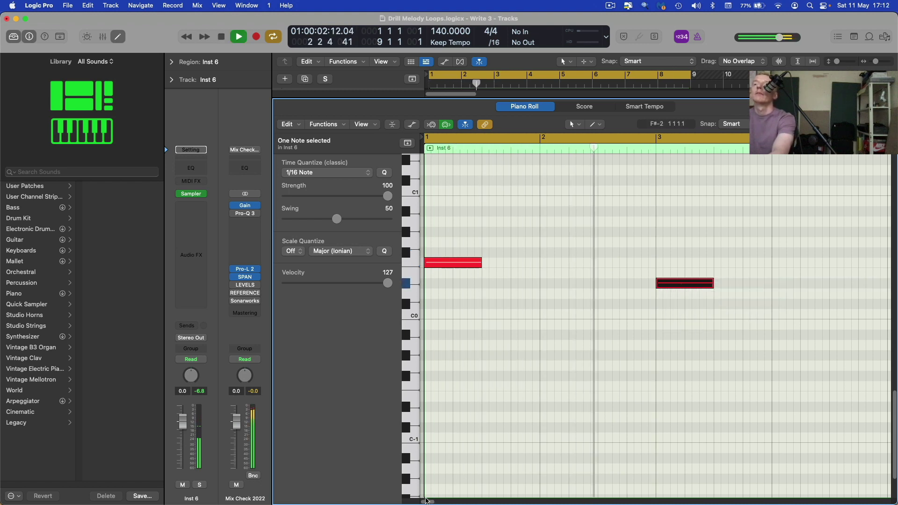
drag(426, 501, 431, 501)
key(space)
drag(522, 284, 525, 305)
key(space)
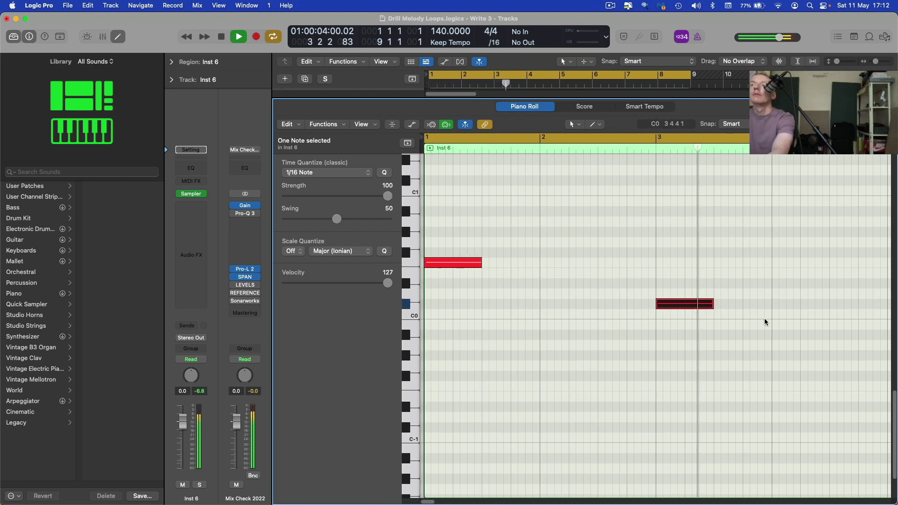
Add a two-beat D#0 note at the start of bar 4 and play the bass line back
key(space)
super+click(778, 283)
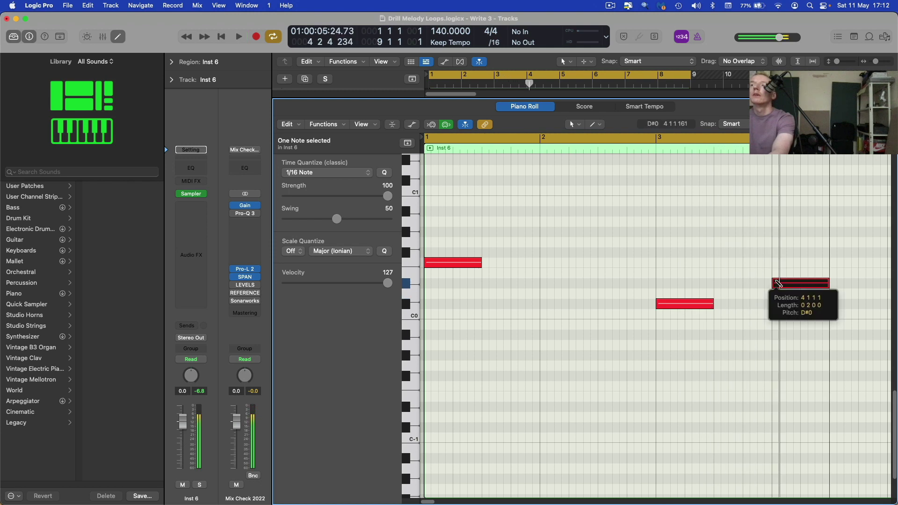
key(space)
key(super+Left)
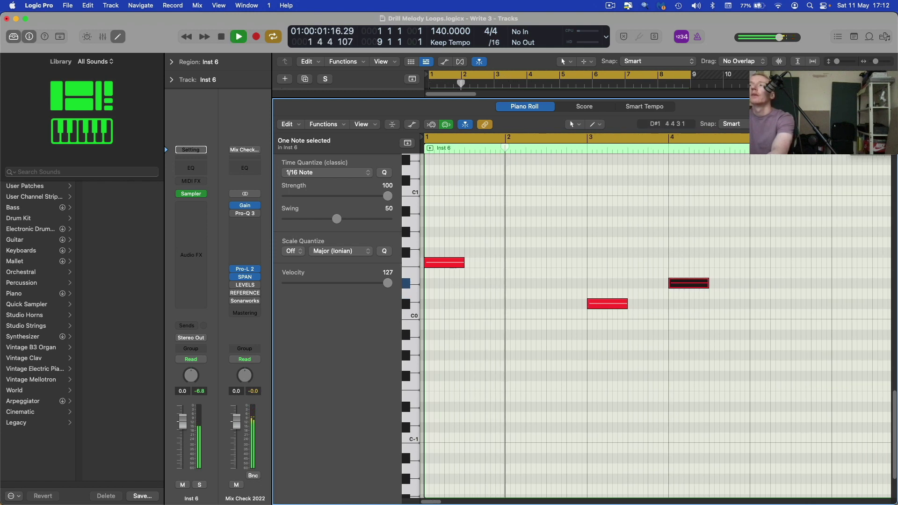
Stop playback and add a two-beat F0 note near the start of bar 5
drag(879, 124, 878, 124)
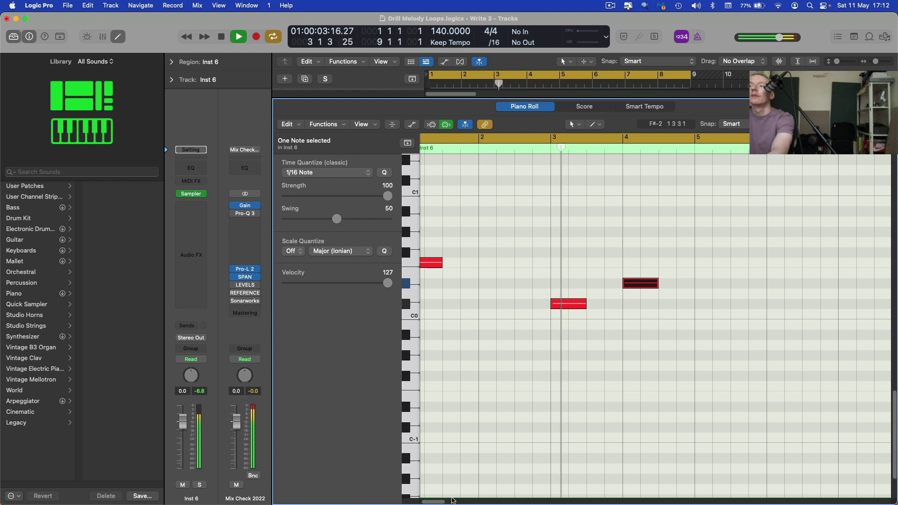
scroll(452, 501, right, 5)
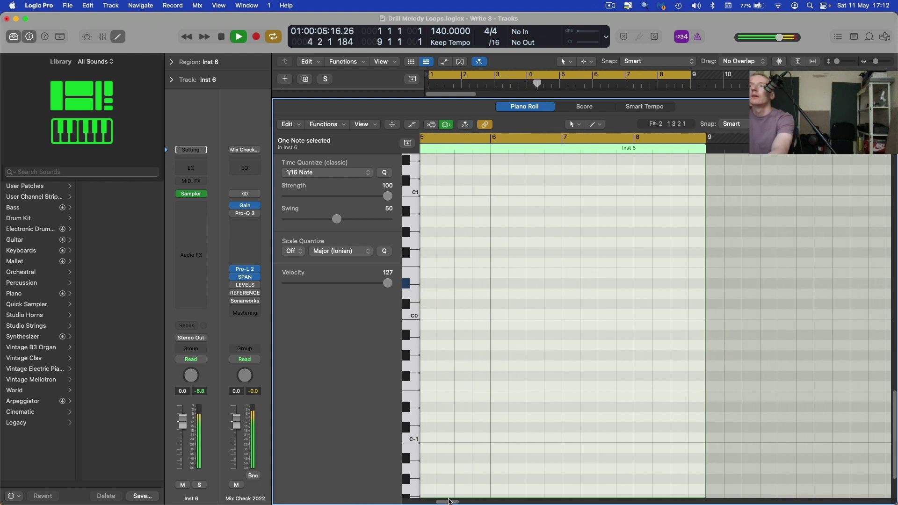
scroll(449, 502, left, 3)
key(space)
super+click(549, 263)
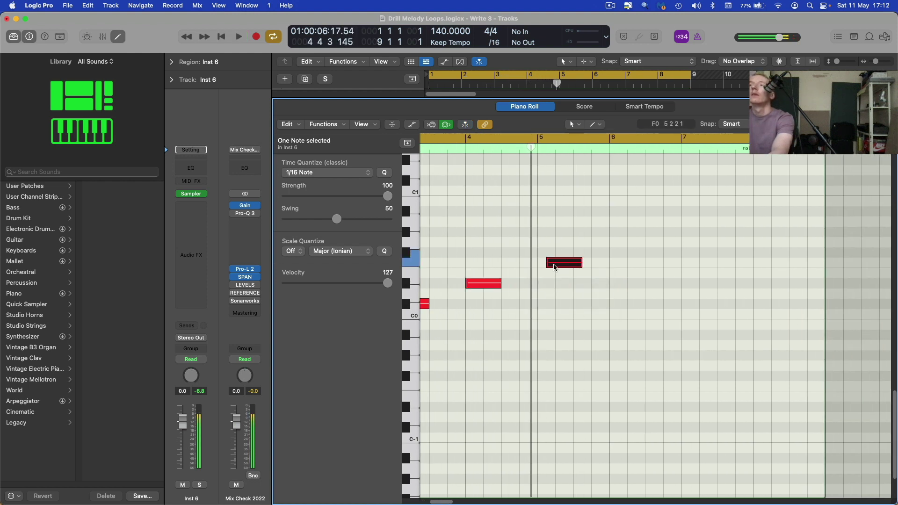
Move the F0 note to the exact start of bar 5 and play the bass line back
drag(554, 267, 544, 268)
key(space)
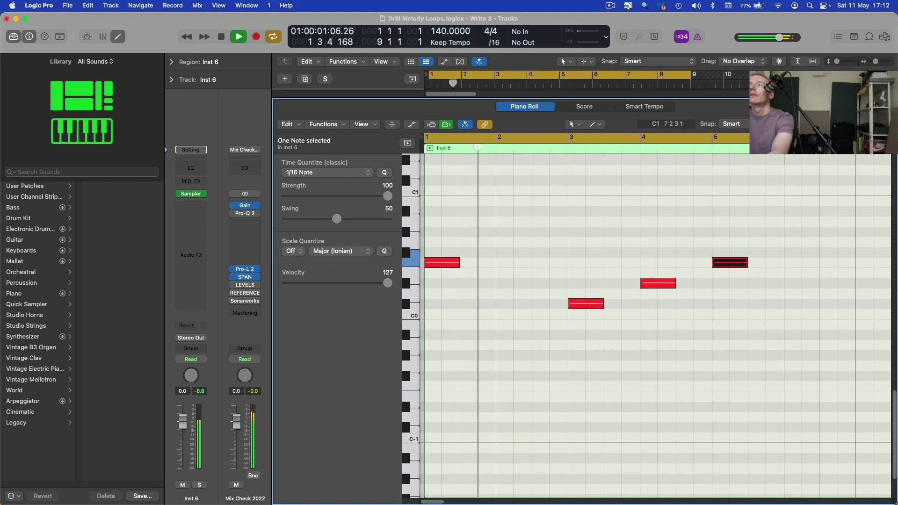
drag(879, 124, 876, 124)
drag(434, 502, 439, 503)
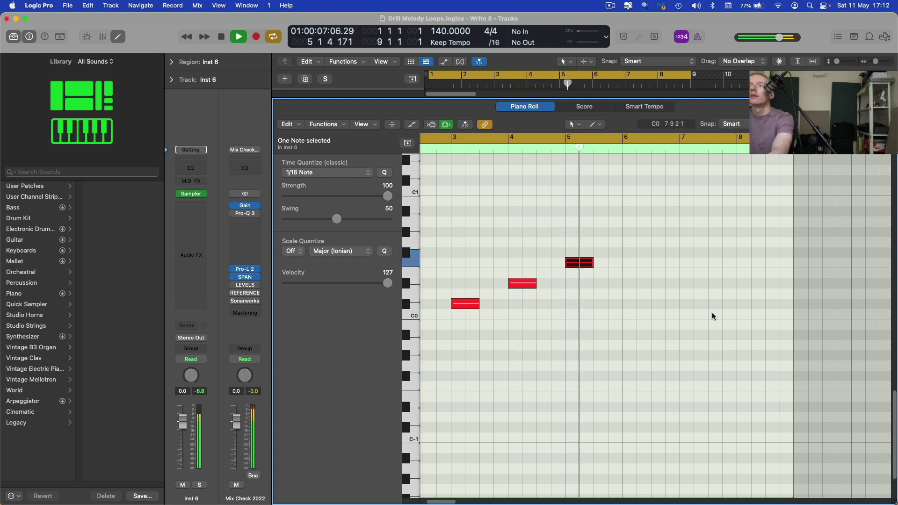
Add a two-beat note at the start of bar 6, pitch it to D#0 and play it back
super+click(688, 305)
key(space)
drag(776, 305, 718, 304)
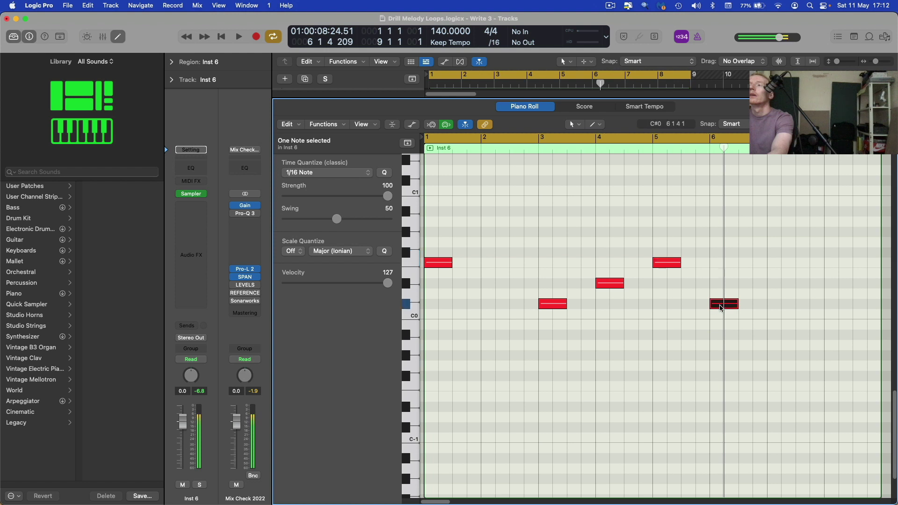
drag(724, 309, 722, 284)
key(space)
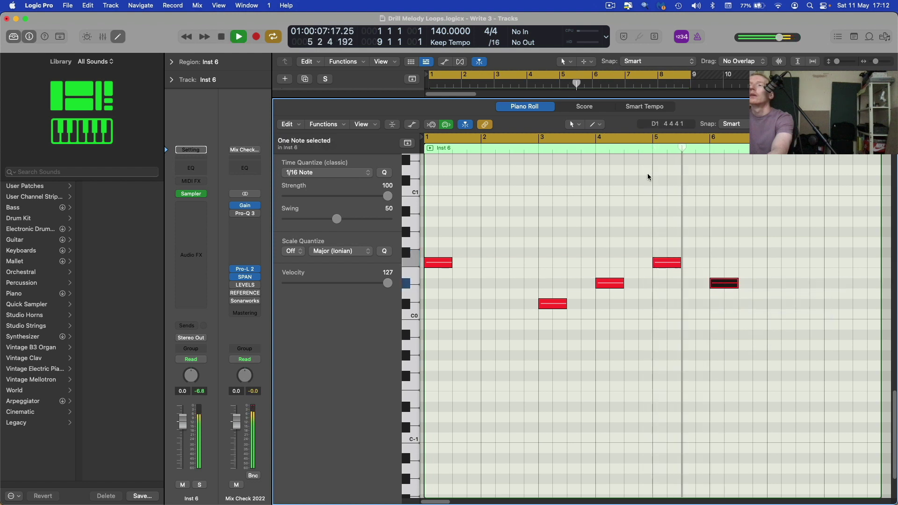
Add a two-beat C#0 note at the start of bar 7 and a two-beat D#0 note at bar 8, playing the line back
key(space)
super+click(780, 307)
drag(781, 307, 774, 309)
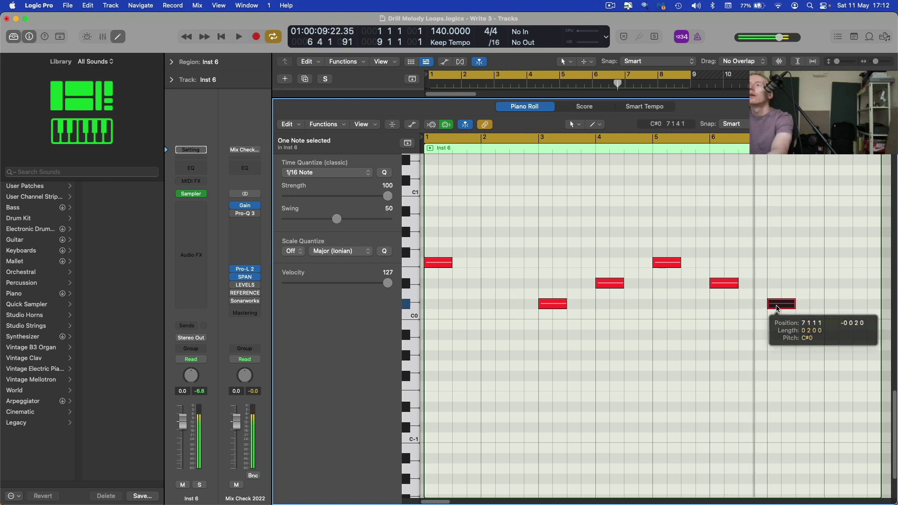
key(Return)
key(space)
drag(871, 124, 873, 124)
drag(441, 501, 453, 501)
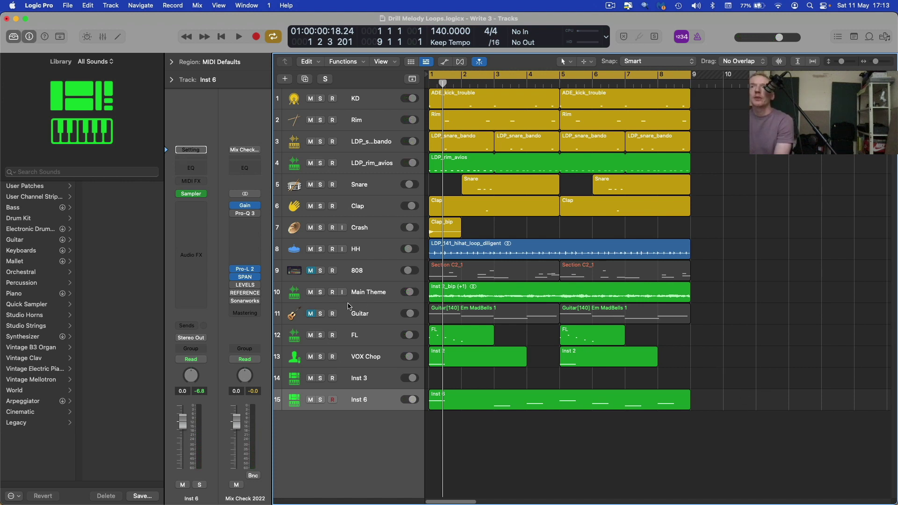
Solo the Main Theme and Inst 6 tracks and place Inst 6 directly below Main Theme
click(320, 292)
click(320, 399)
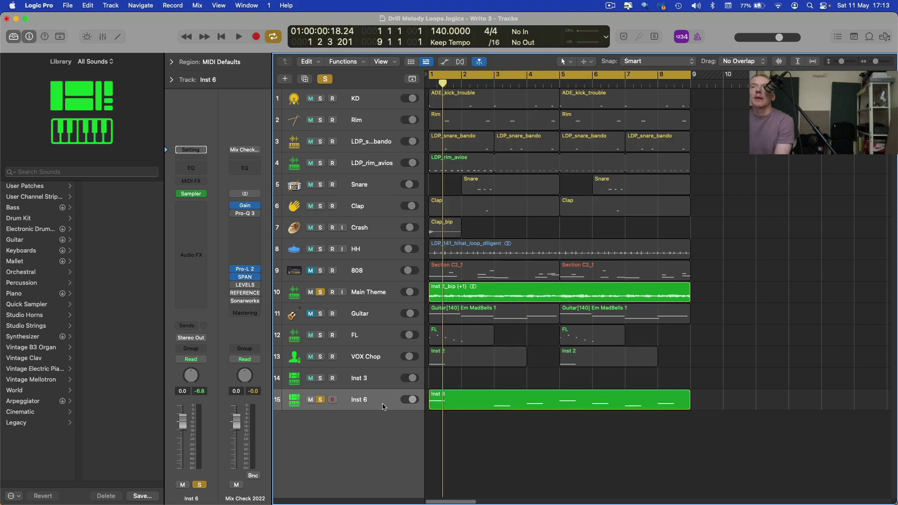
drag(393, 400, 393, 307)
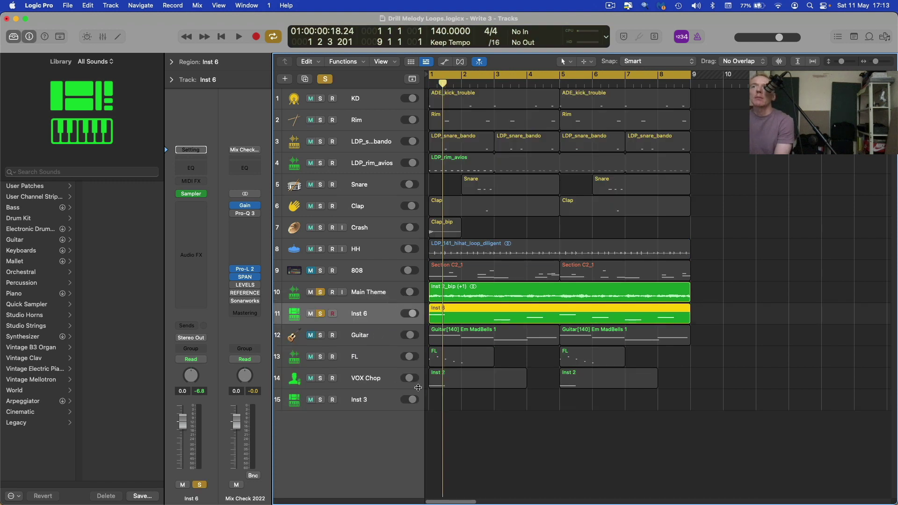
Play the soloed melody and bass tracks together and clear all solos
click(239, 36)
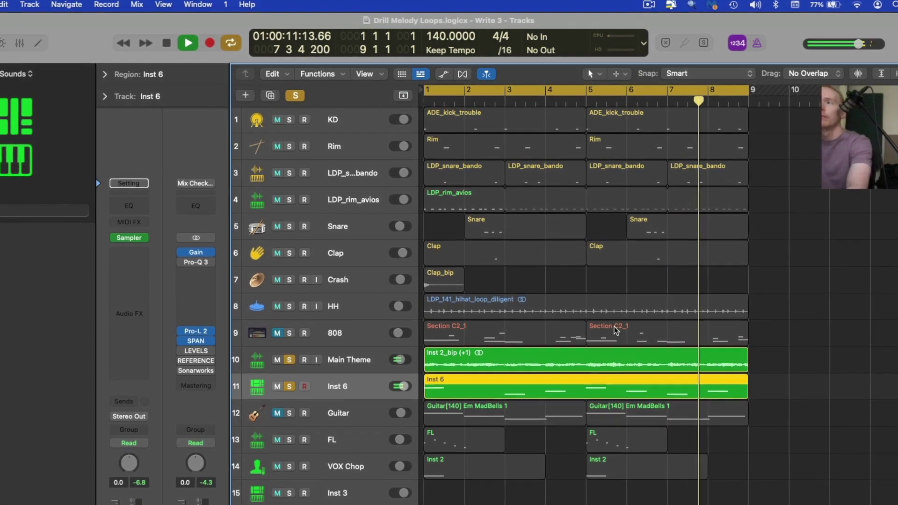
key(space)
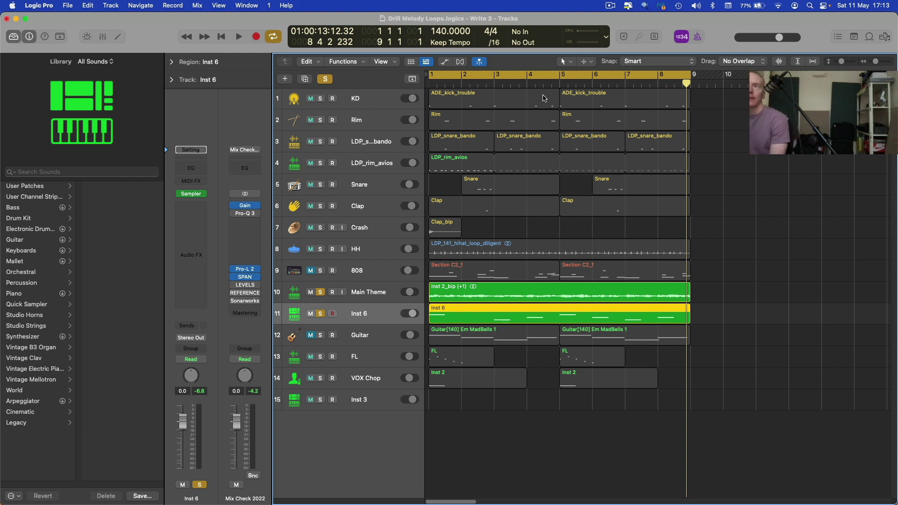
click(323, 79)
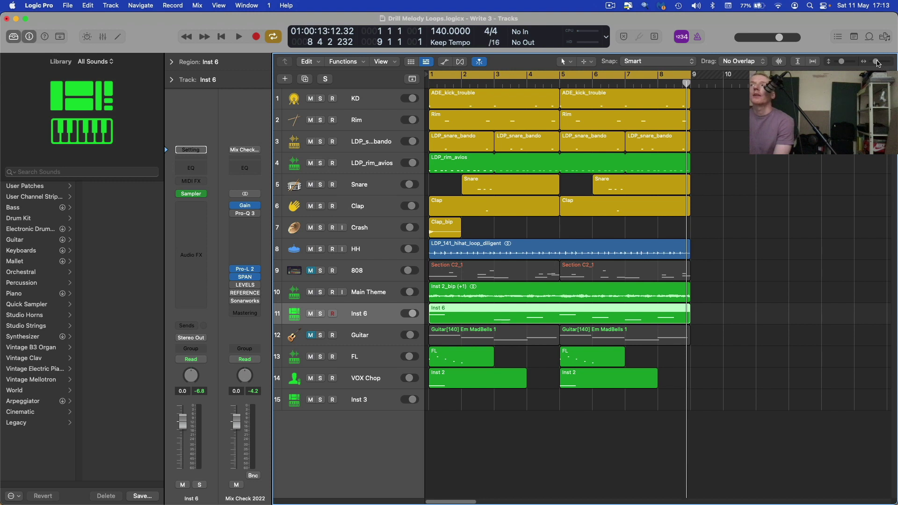
Open the Inst 6 region in the Piano Roll and play its opening bars to find where to add notes
drag(878, 63, 879, 64)
drag(458, 501, 442, 502)
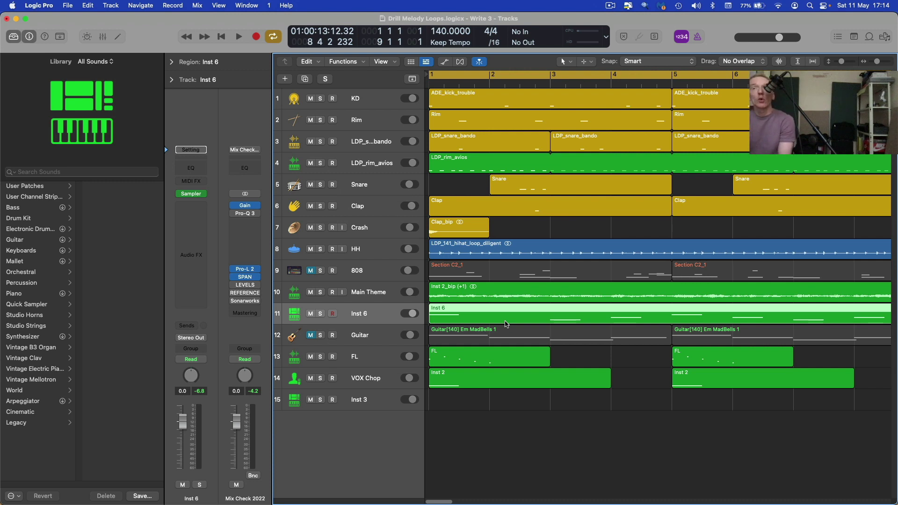
key(e)
key(space)
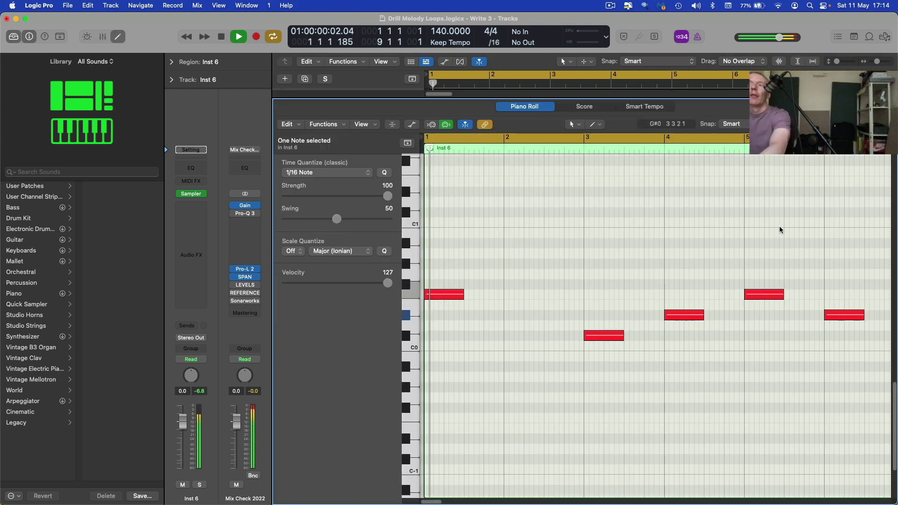
drag(875, 124, 877, 124)
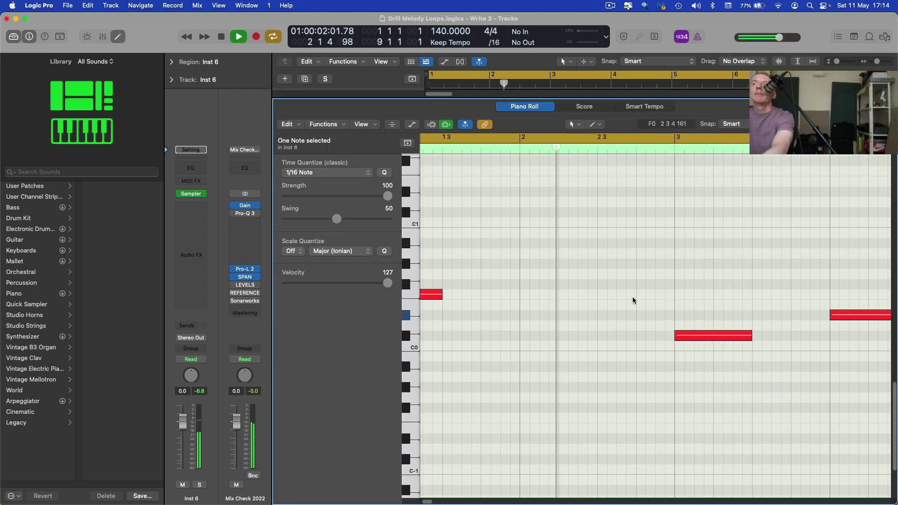
key(space)
key(space)
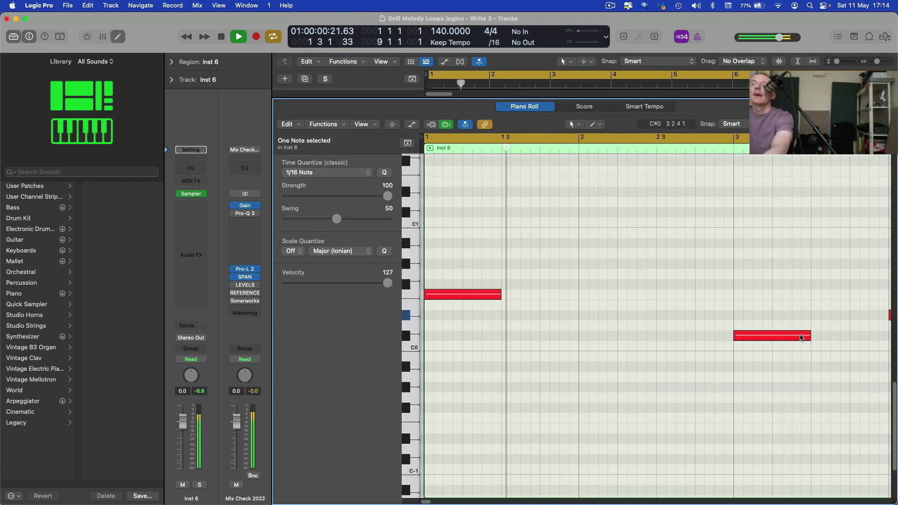
key(space)
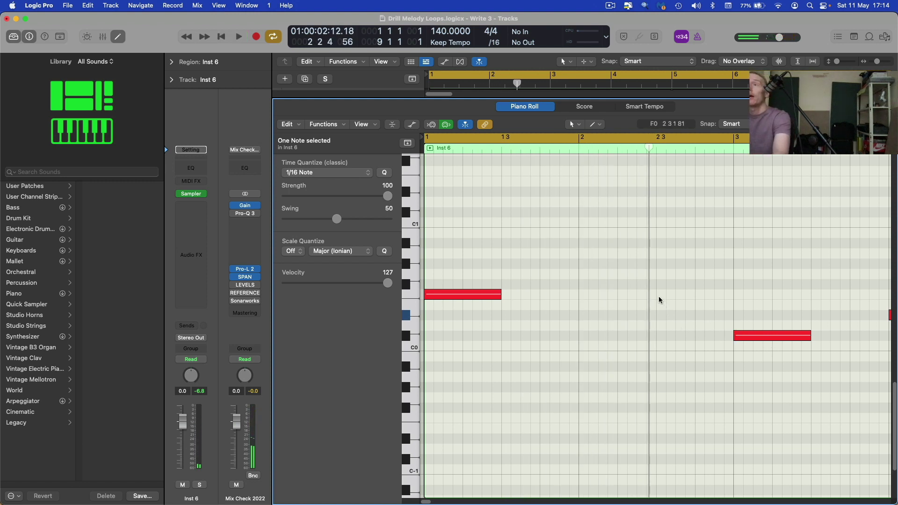
Add a two-beat F0 note on beat 3 of bar 2 and play it back
super+click(658, 294)
key(space)
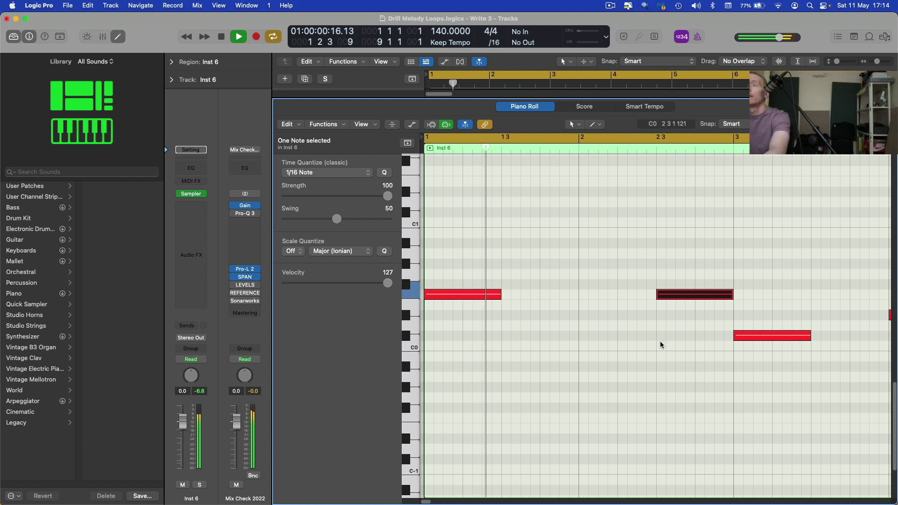
click(657, 342)
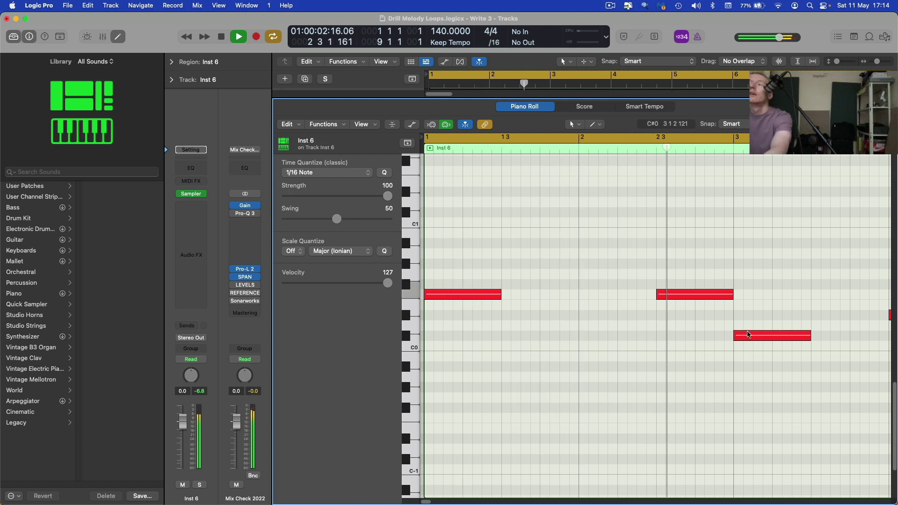
key(space)
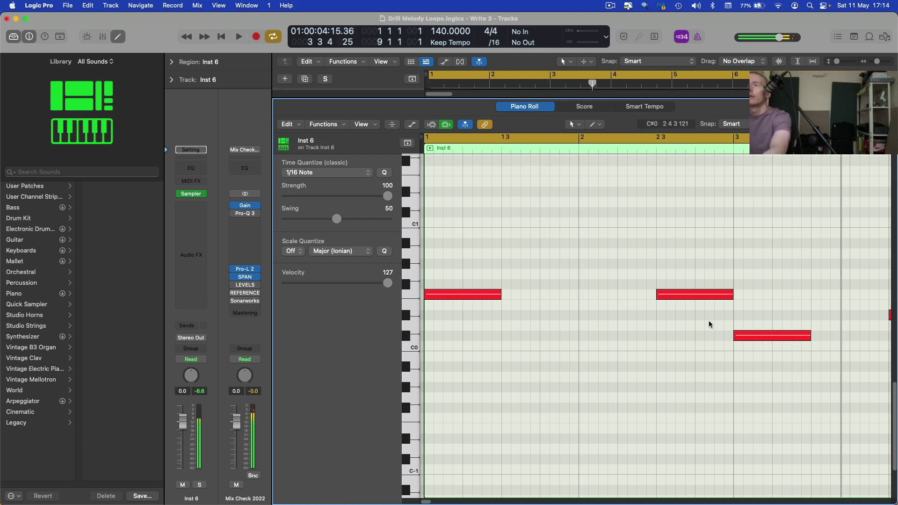
click(680, 297)
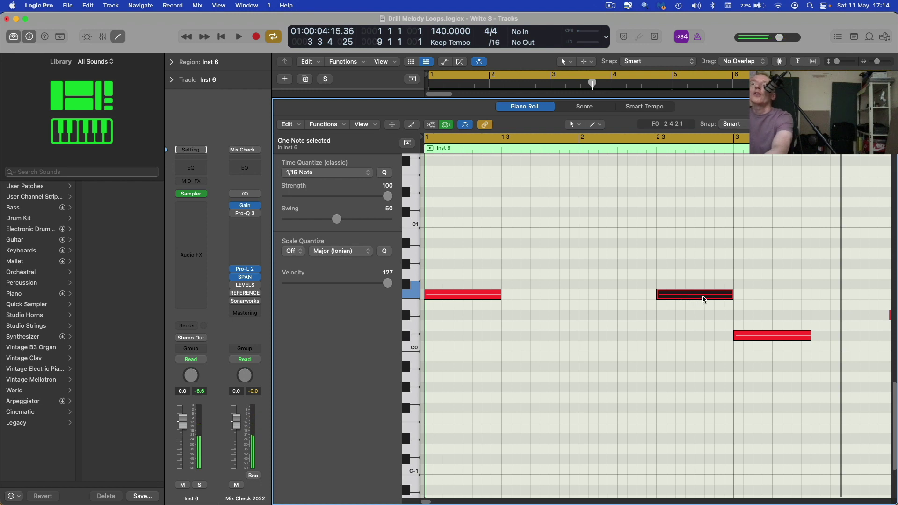
click(689, 333)
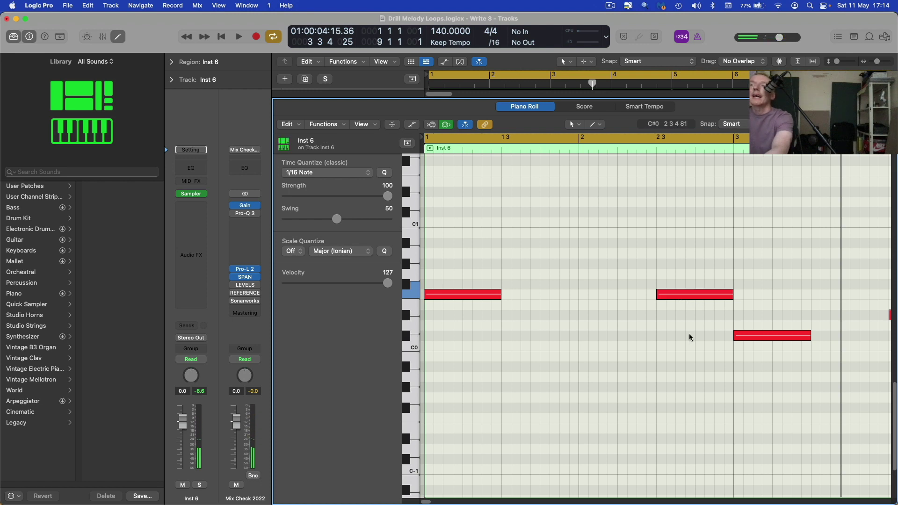
click(681, 298)
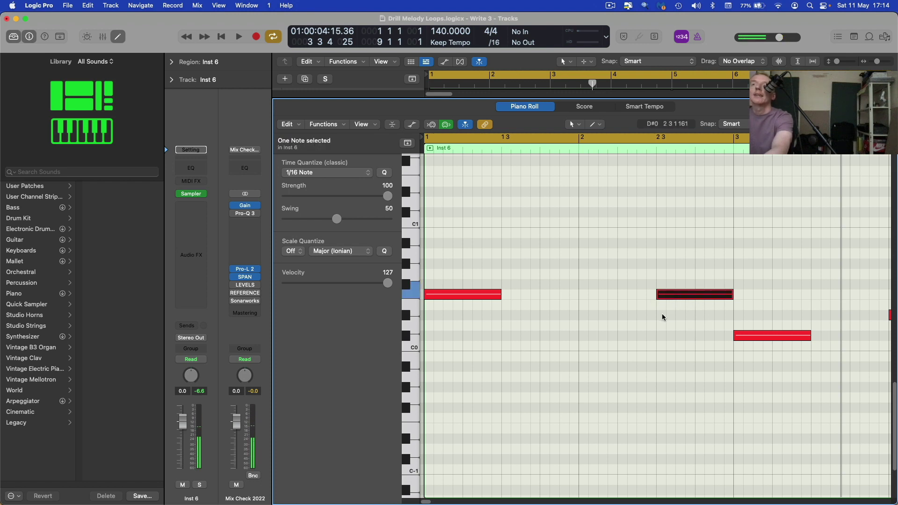
Add an F1 glide note on beat 4 of bar 2, shorten it to one beat and play it back
scroll(647, 299, up, 3)
click(669, 401)
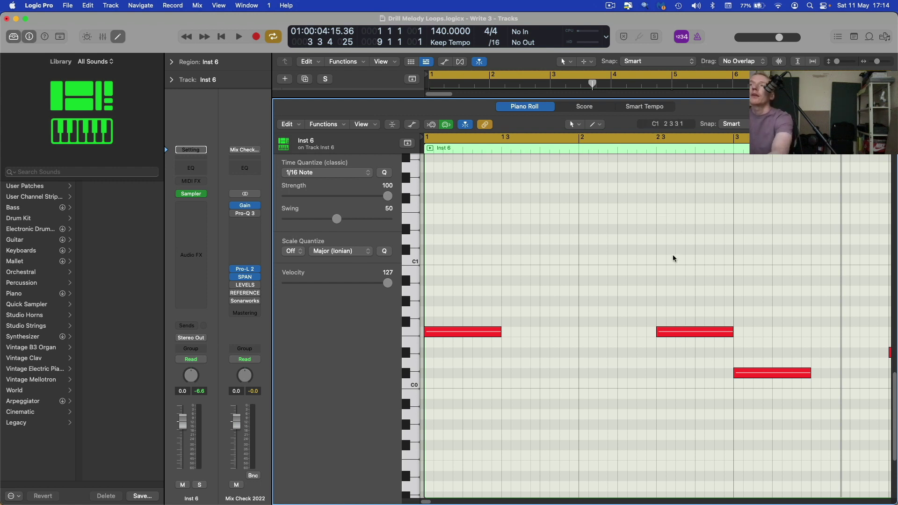
click(684, 332)
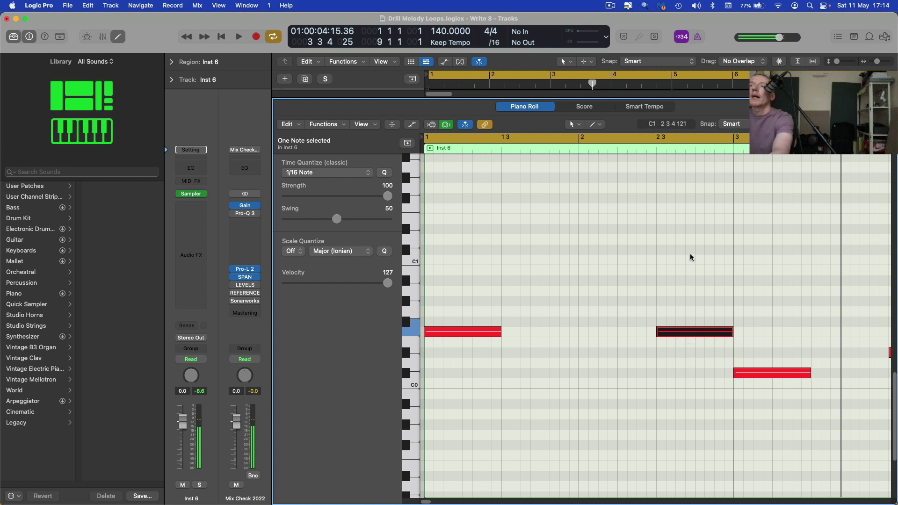
click(699, 213)
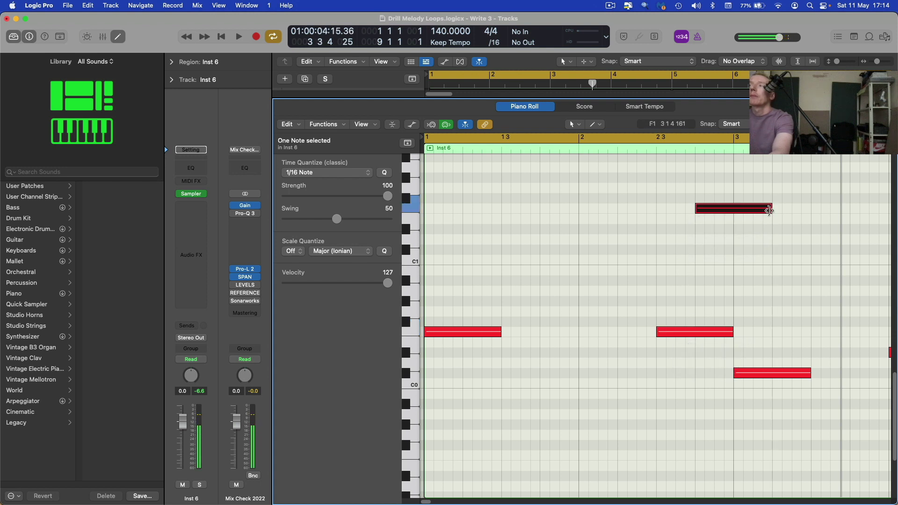
drag(770, 211, 731, 224)
key(space)
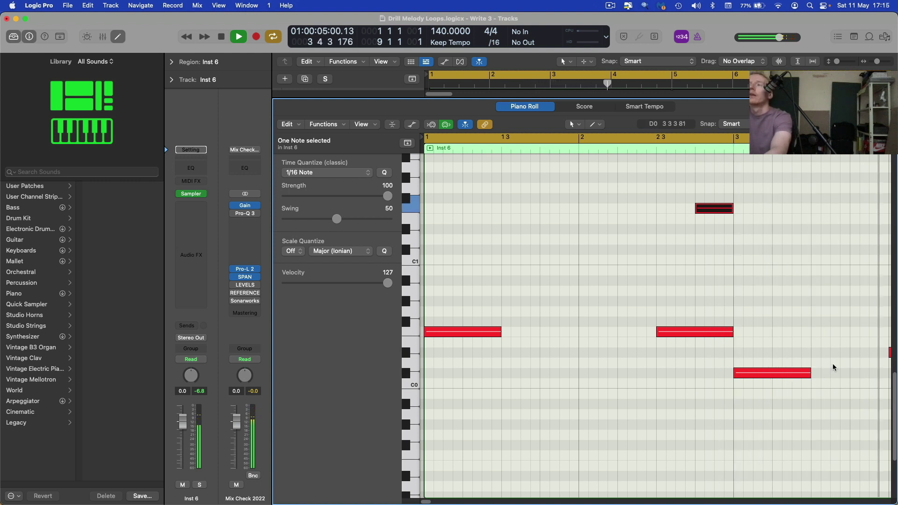
key(space)
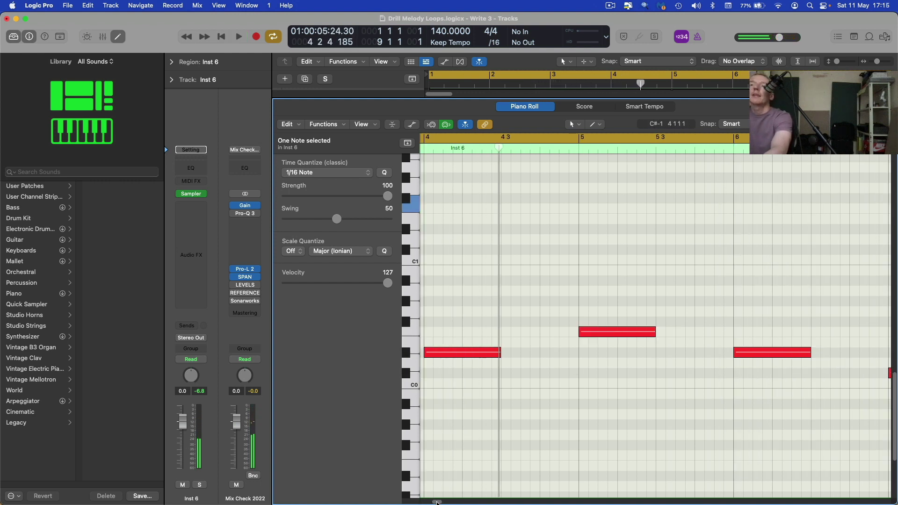
Move the D#0 note at the start of bar 4 half a beat later and play it back
drag(437, 503, 434, 502)
click(594, 347)
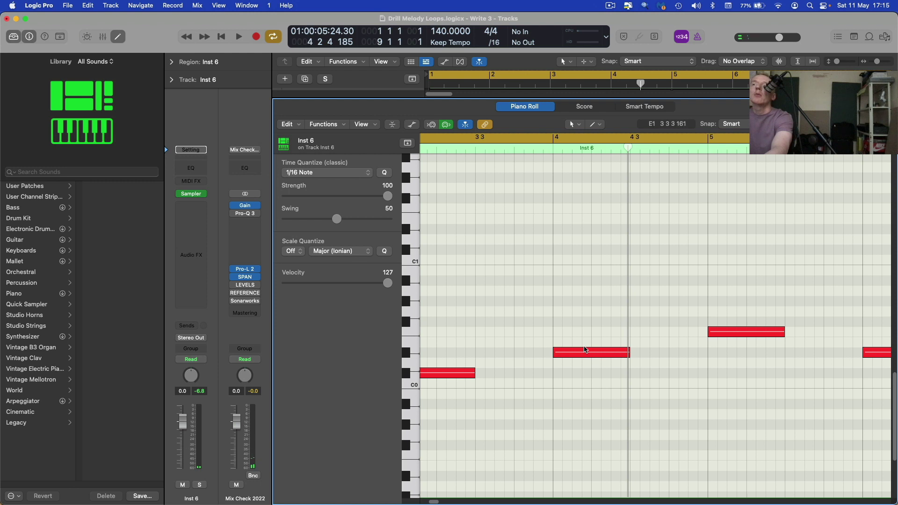
click(584, 352)
drag(574, 355, 594, 357)
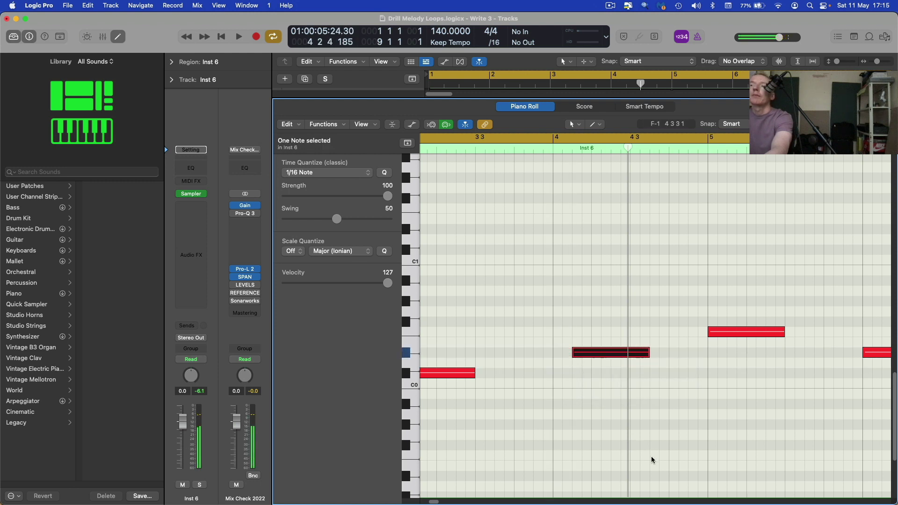
key(space)
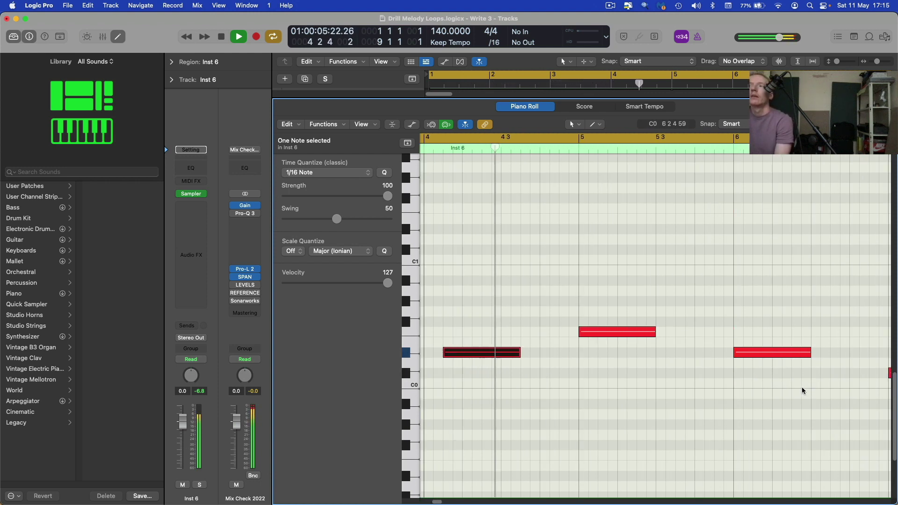
key(space)
Move bar 4's D#0 note a further half beat later, onto beat 2, and play it back
drag(484, 357, 503, 358)
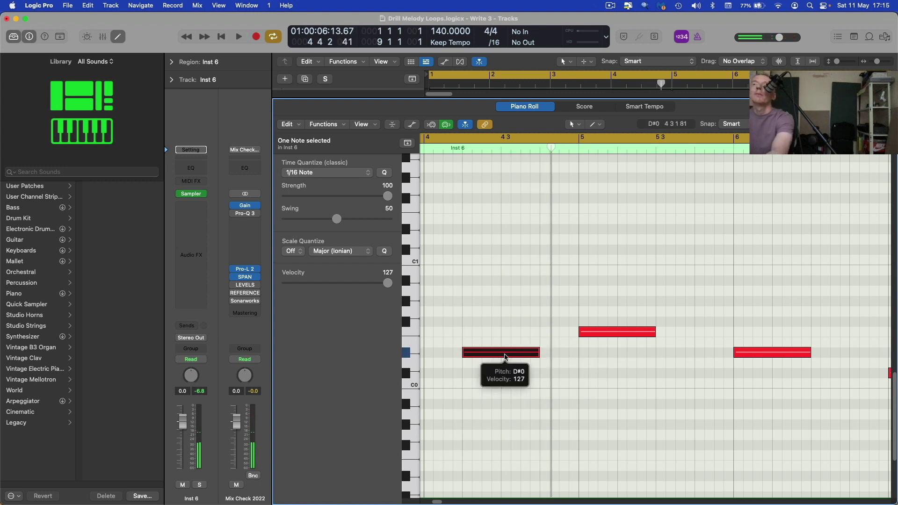
key(space)
key(super+Left)
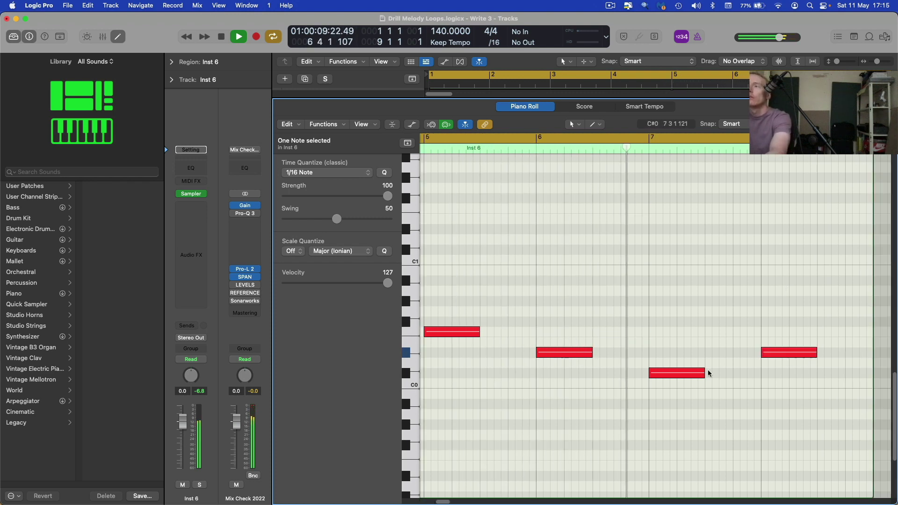
Stop playback, add a C#0 note on beat 4 of bar 7 and shorten it to one beat
key(space)
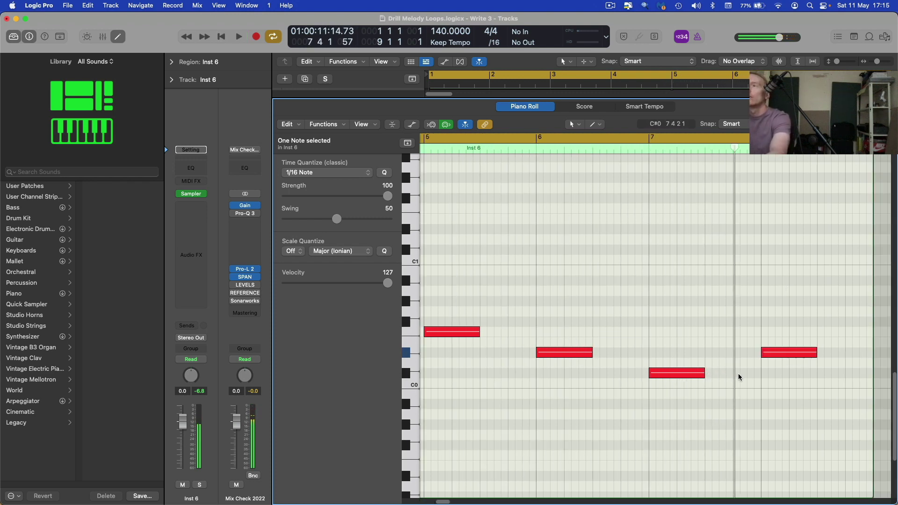
super+click(737, 373)
drag(874, 124, 879, 124)
drag(831, 373, 759, 335)
Set the cycle range from bar 7 to bar 9 and play the looped section
drag(577, 138, 896, 139)
key(super+Left)
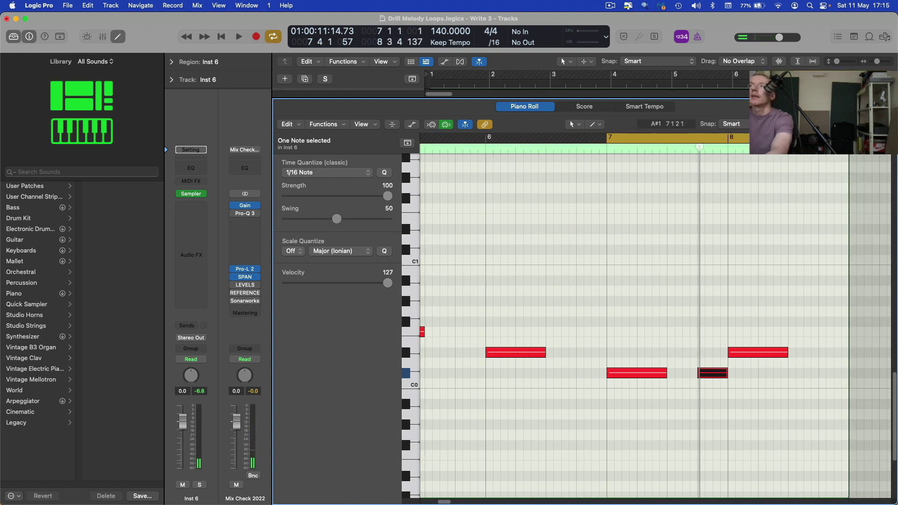
drag(815, 138, 849, 139)
key(space)
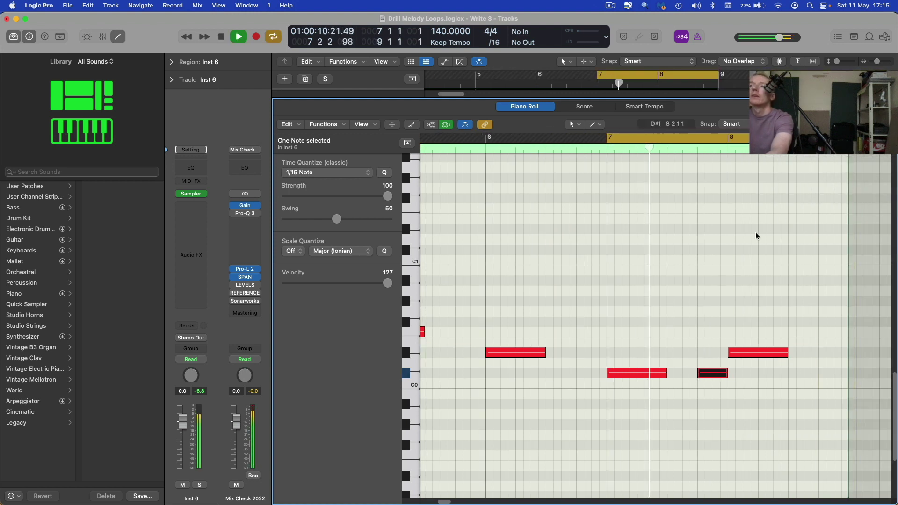
Trim the start of the C#0 note at the end of bar 7 to half a beat long and play it back
key(space)
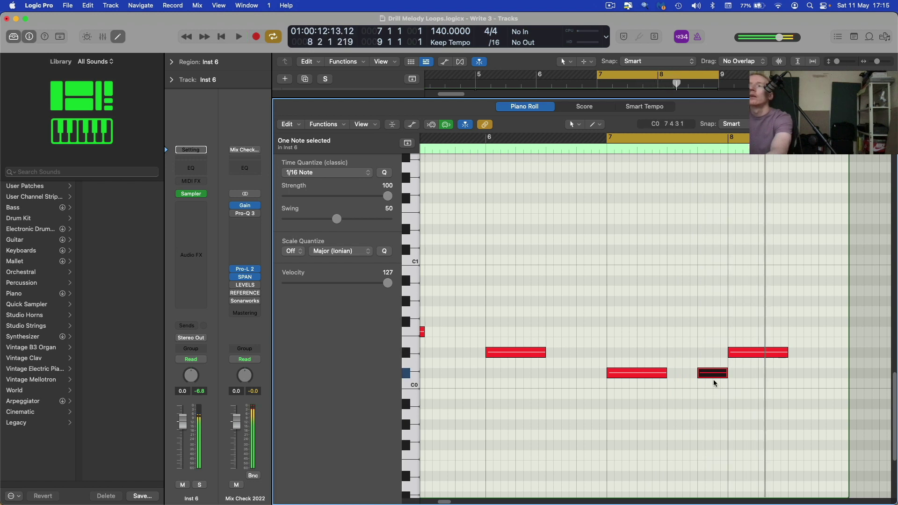
drag(700, 377, 712, 377)
key(space)
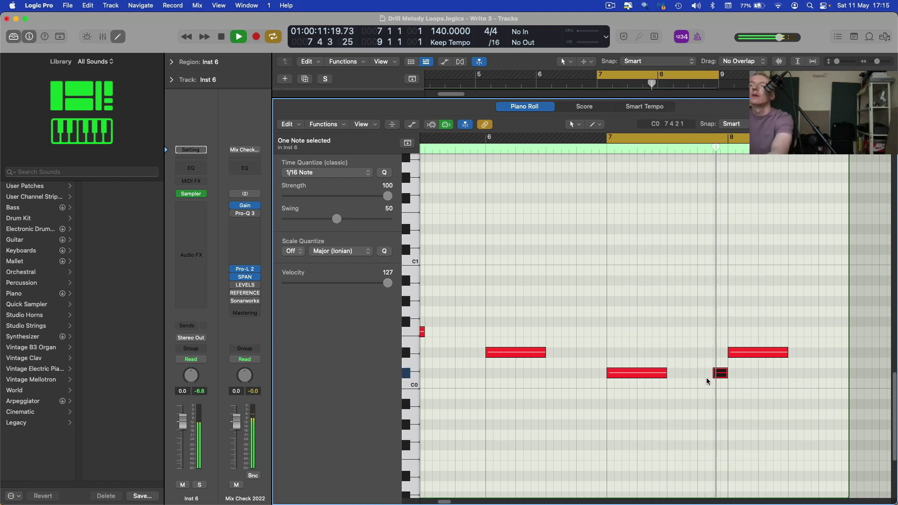
key(space)
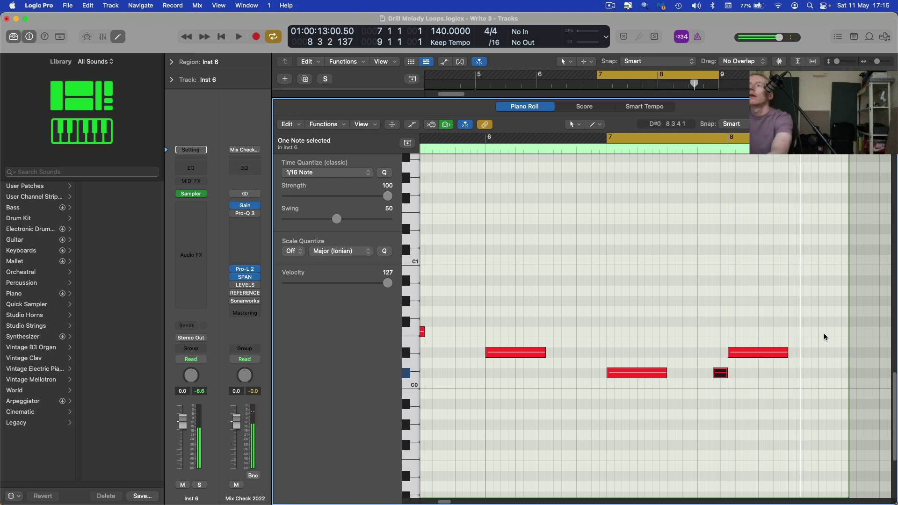
Add one-beat D#0 notes on beats 3 and 4 of bar 8, force legato on bar 8's notes and play them back
key(super+Right)
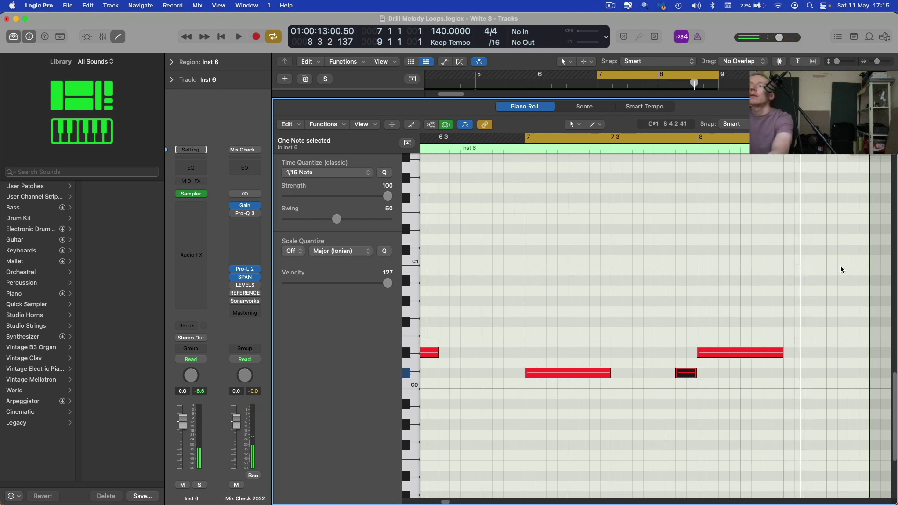
click(801, 353)
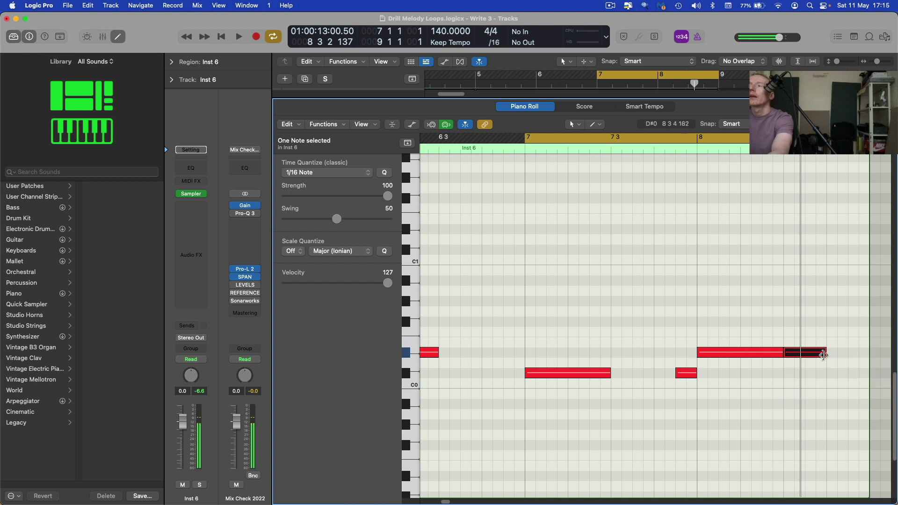
super+click(836, 352)
drag(854, 317, 770, 373)
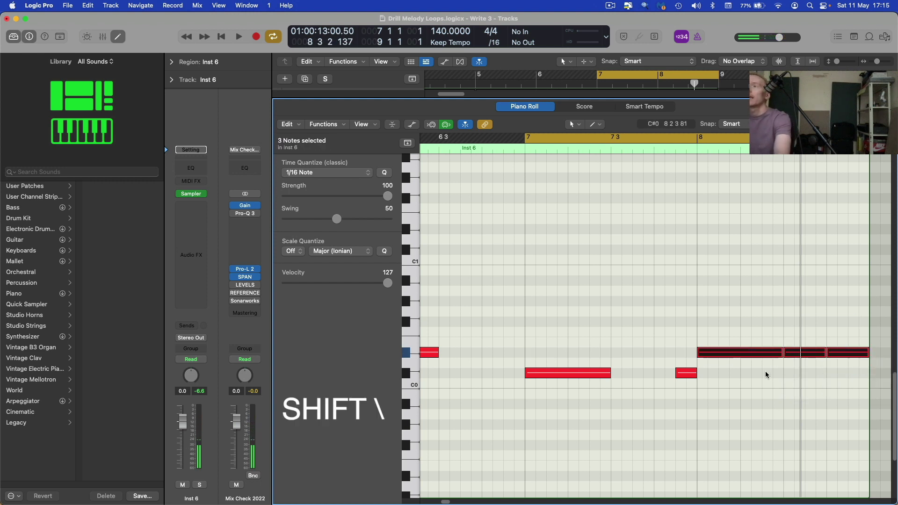
click(691, 155)
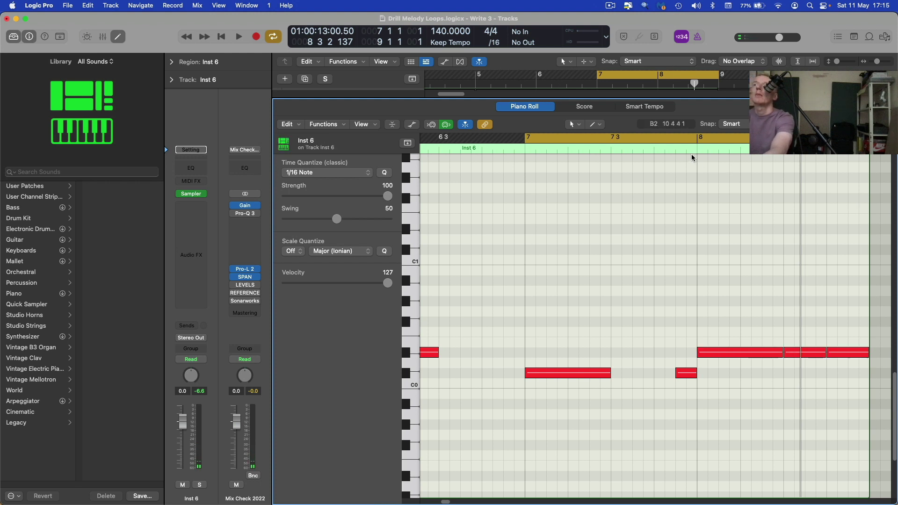
key(space)
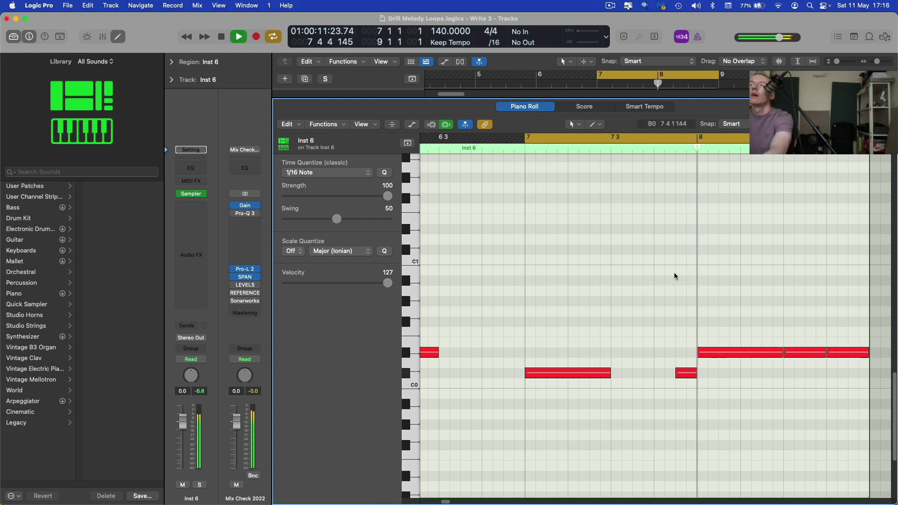
key(space)
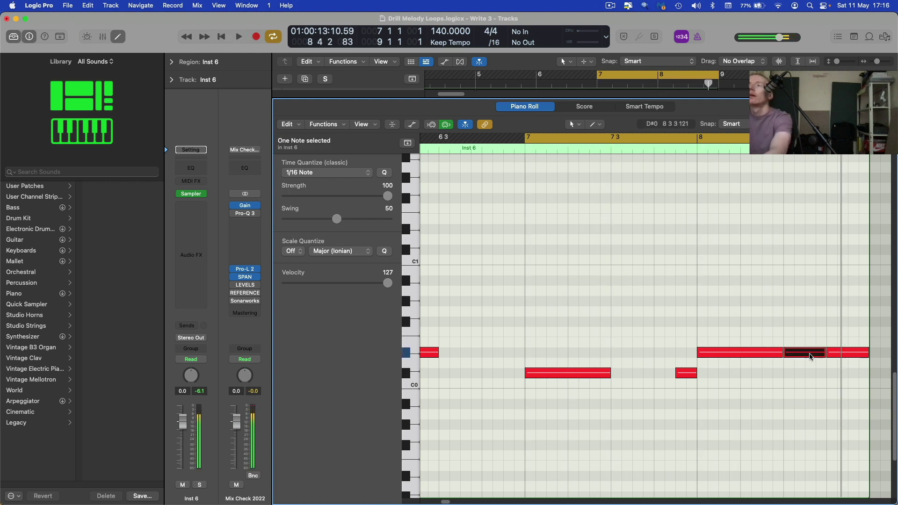
Transpose the beat 4 note of bar 8 up an octave to D#1, extend the beat 3 D#0 note beneath it to the bar's end, and play back
click(846, 359)
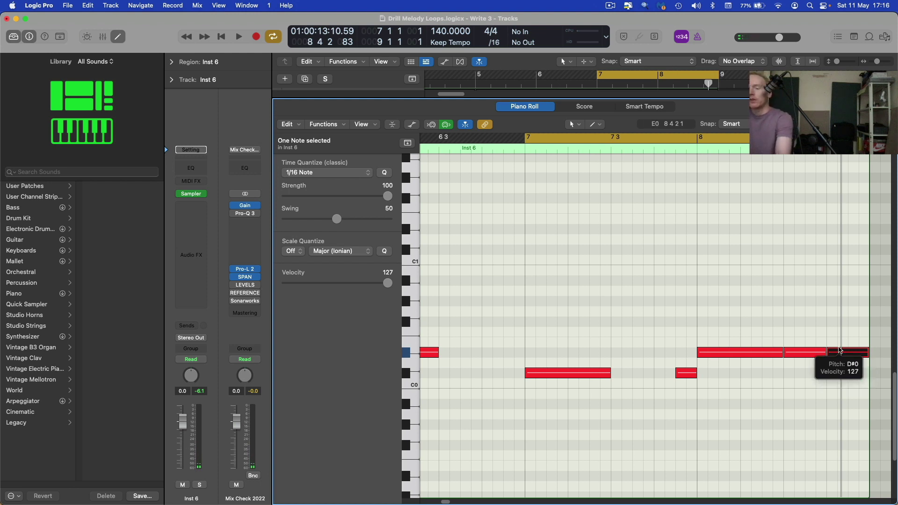
key(shift+alt+Up)
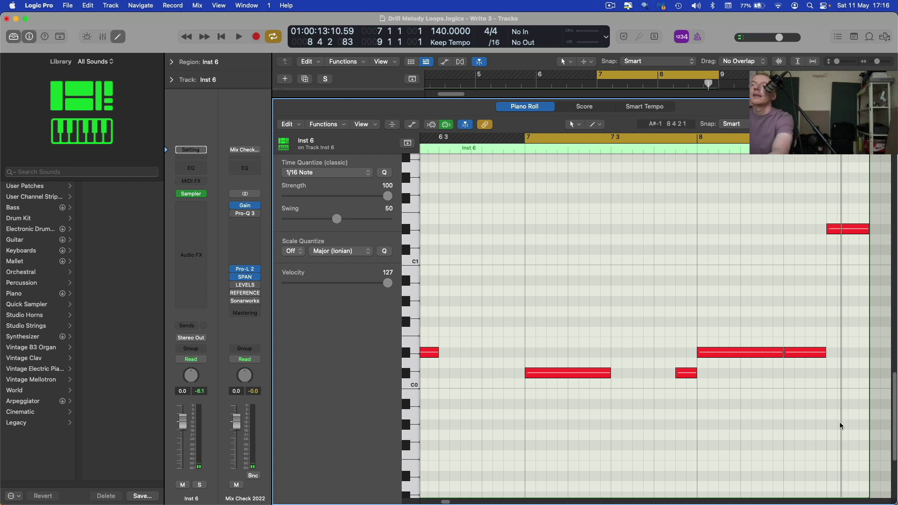
drag(824, 355, 858, 352)
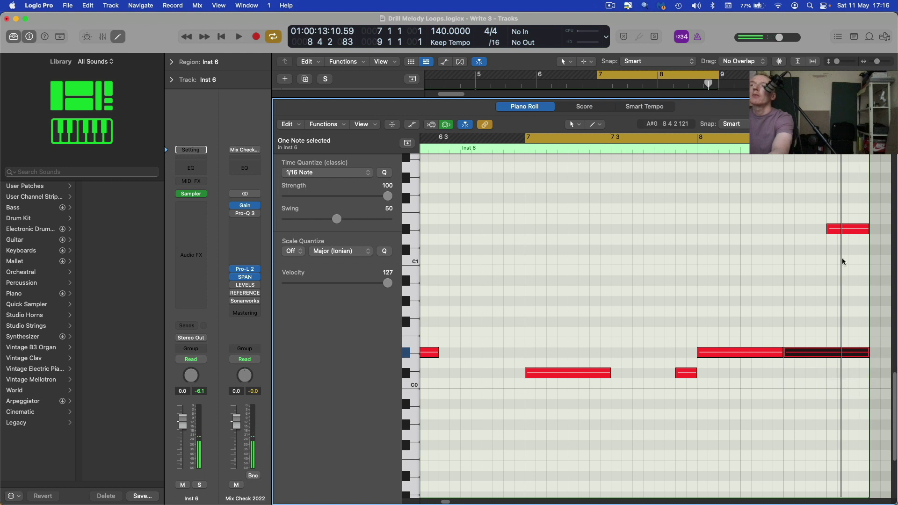
key(space)
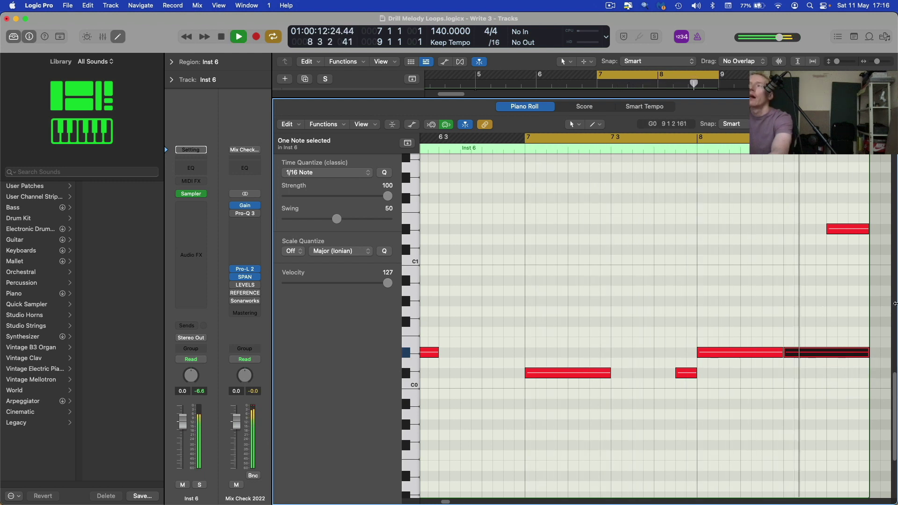
key(space)
Shorten the D#1 note on beat 4 of bar 8 to half a beat, add a half-beat C#1 note after it and play back
click(861, 231)
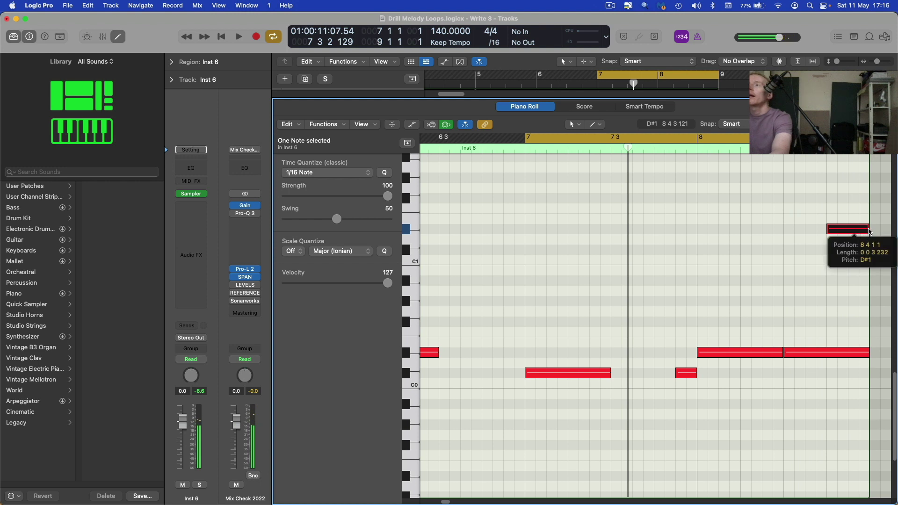
click(854, 245)
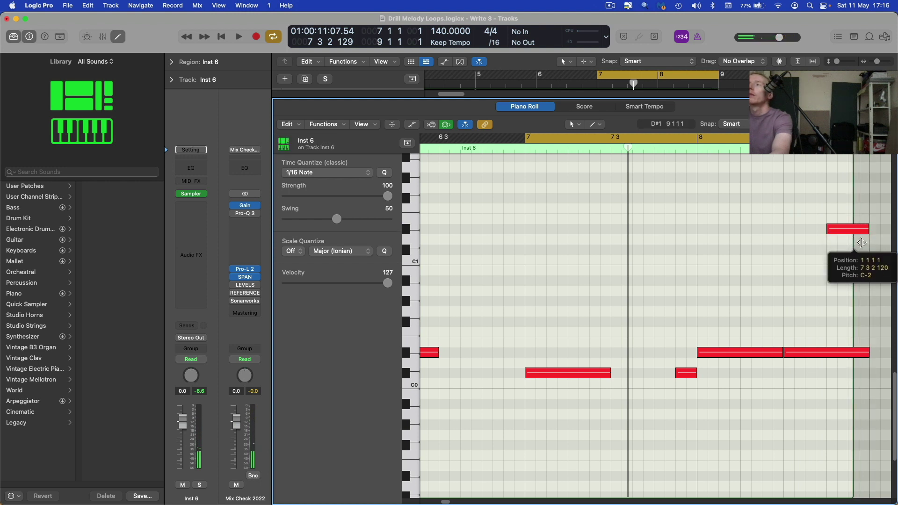
click(863, 231)
drag(866, 229, 849, 252)
super+click(848, 239)
key(space)
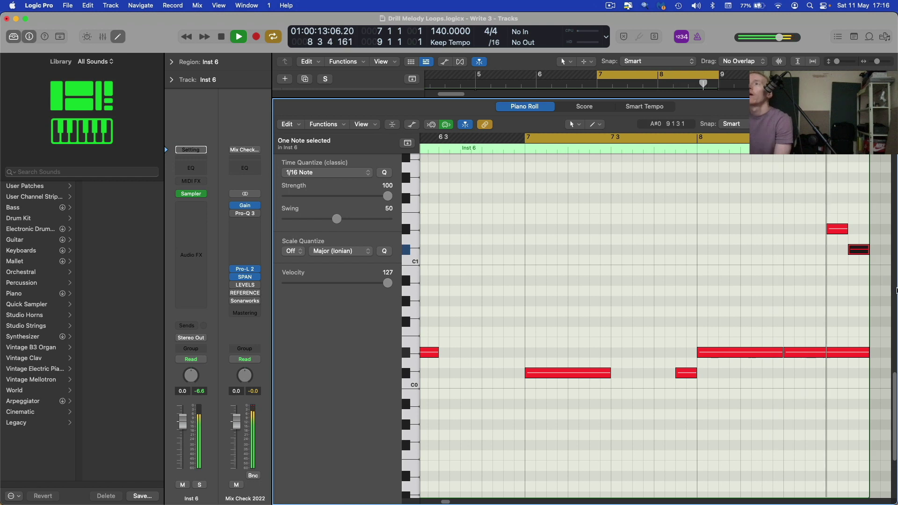
click(795, 305)
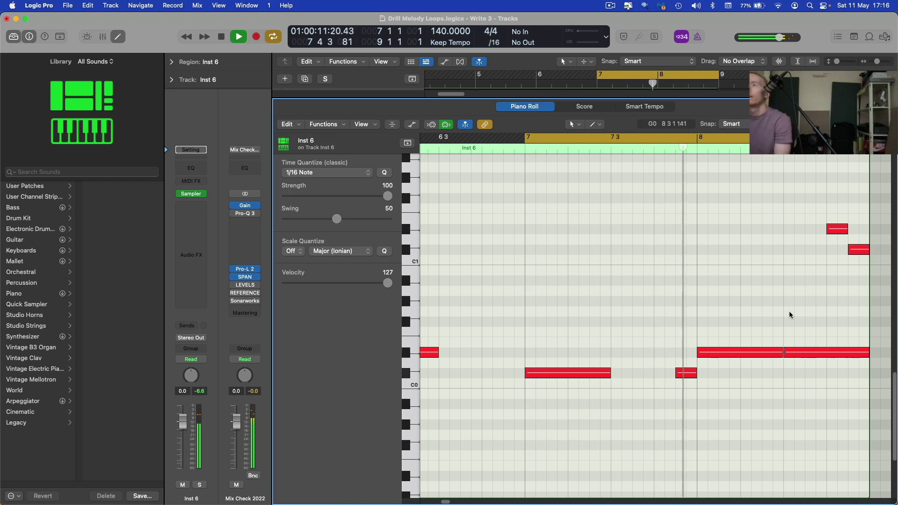
Close the Piano Roll, set the cycle range from bar 1 to bar 9 and solo the Main Theme and Inst 6 tracks
key(p)
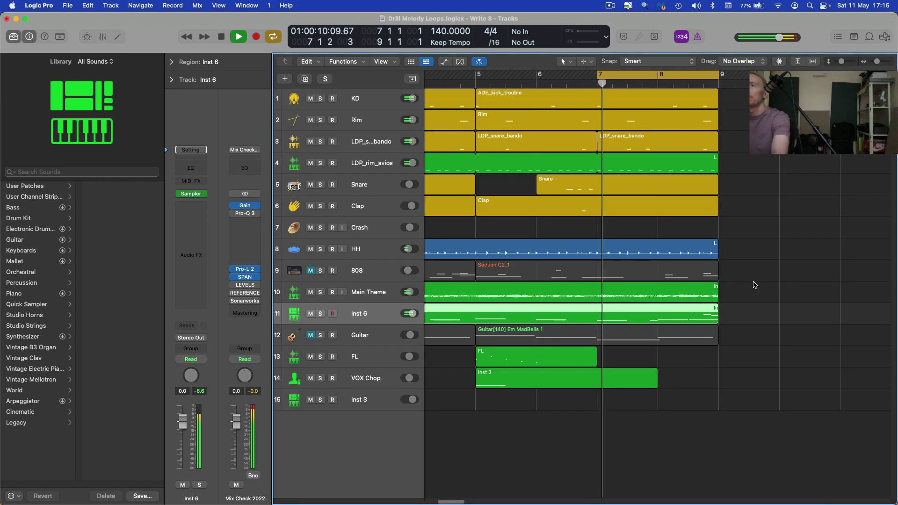
key(space)
drag(458, 501, 445, 503)
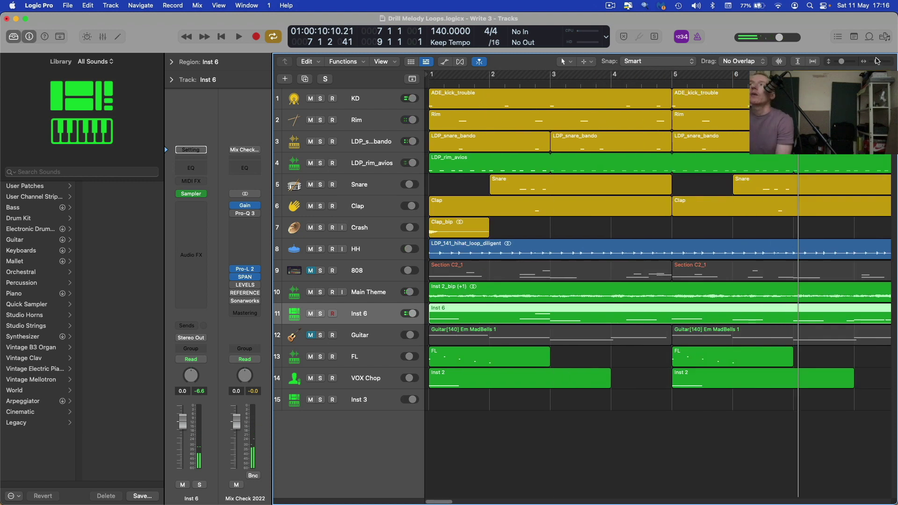
drag(879, 63, 876, 62)
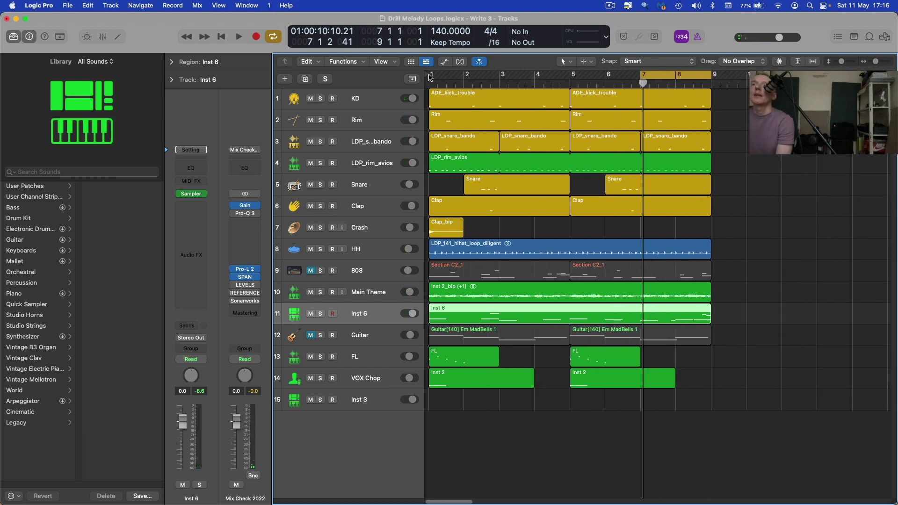
drag(430, 77, 711, 77)
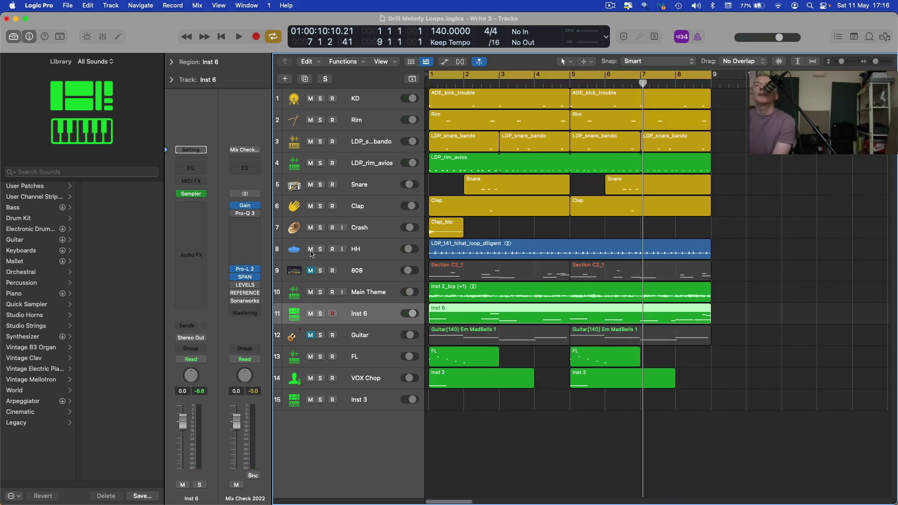
click(321, 293)
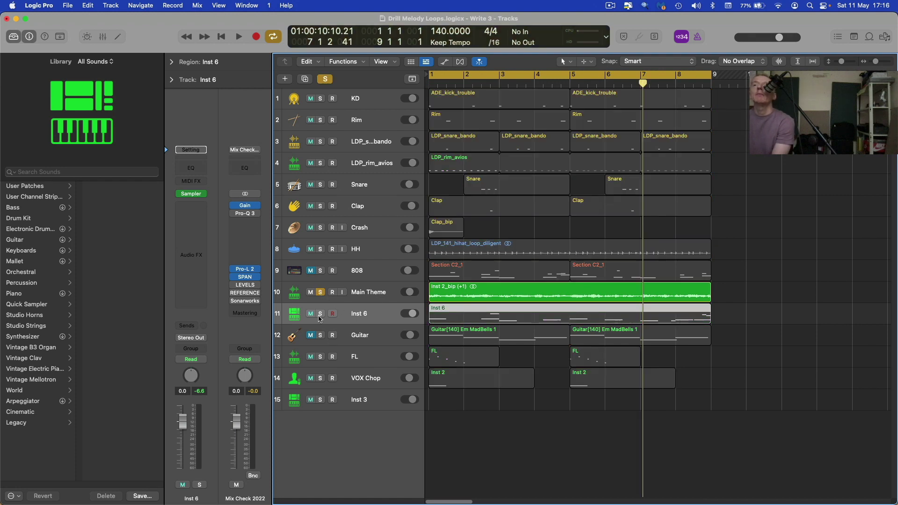
click(320, 313)
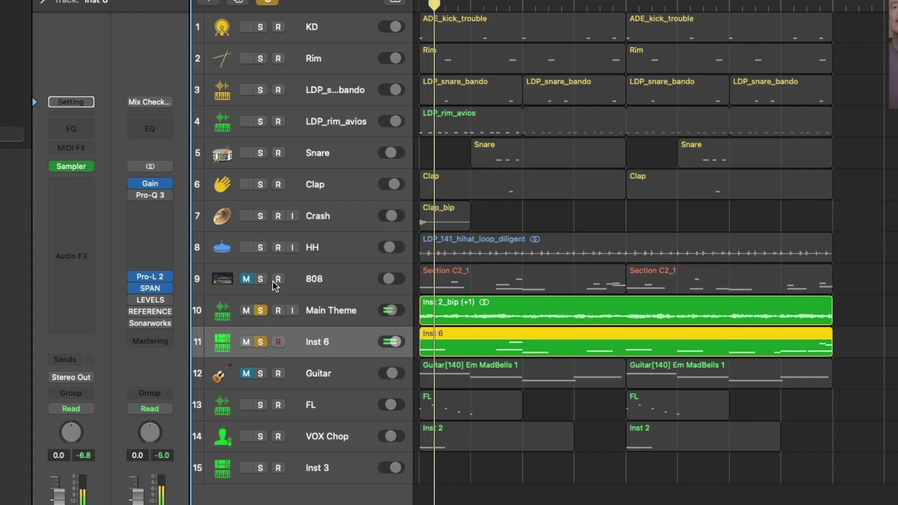
In the Main Theme track's Pro-Q 3, set the low cut slope to 12 dB/oct and its frequency to about 187 Hz
click(346, 312)
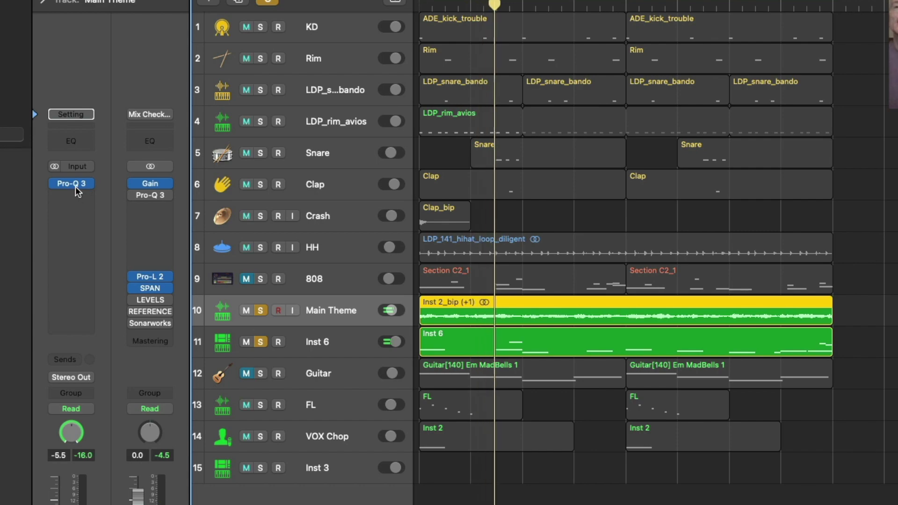
click(75, 185)
click(75, 185)
click(63, 183)
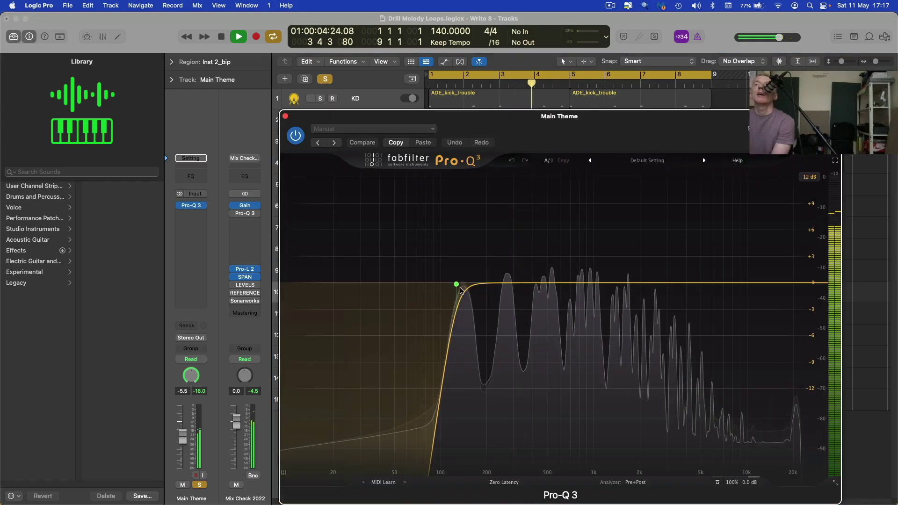
click(457, 285)
click(469, 269)
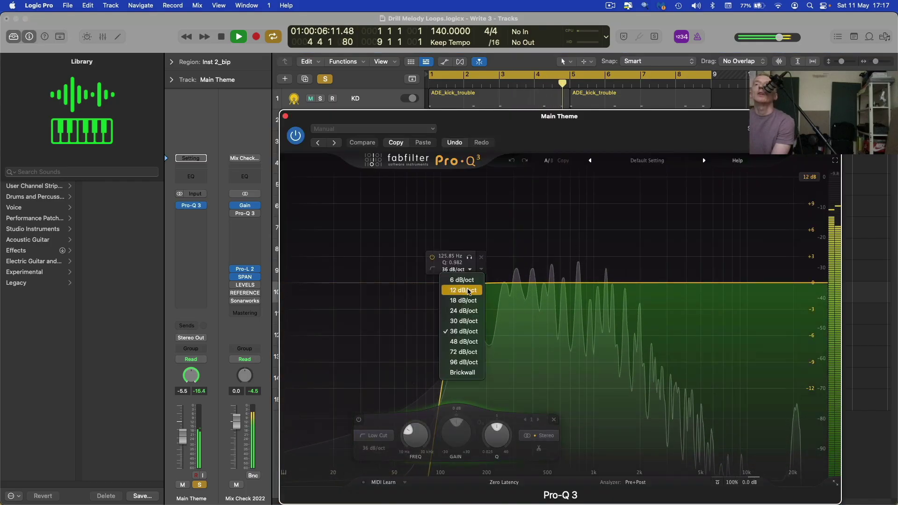
click(469, 290)
drag(457, 285, 481, 280)
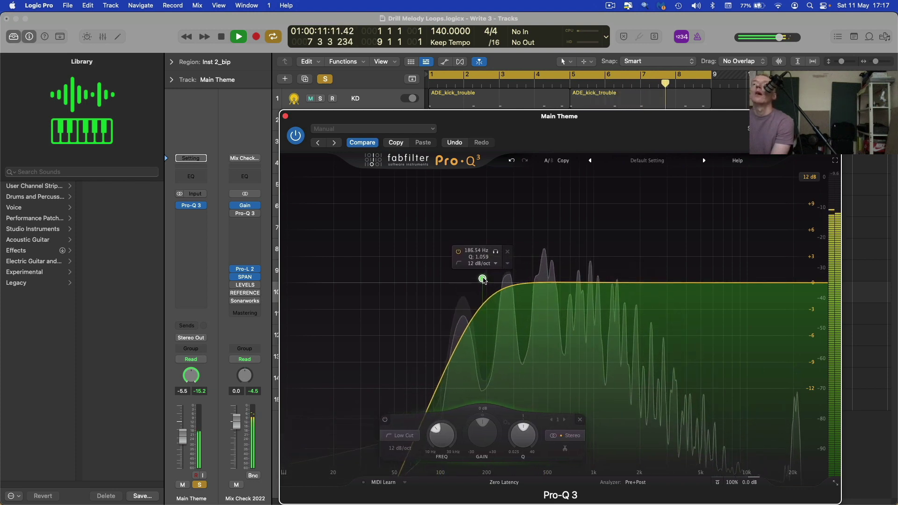
click(285, 117)
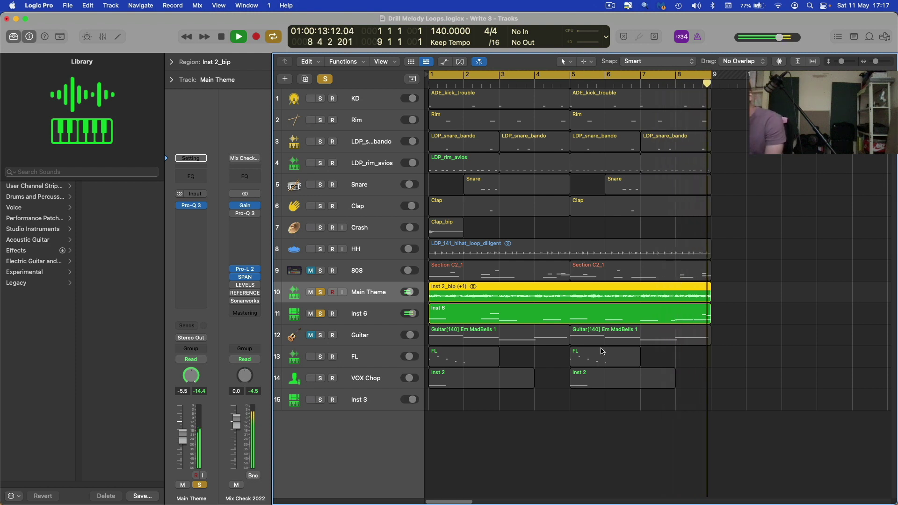
Stop playback, clear all track solos and open the Inst 6 region in the Piano Roll from bar 1
key(space)
click(325, 79)
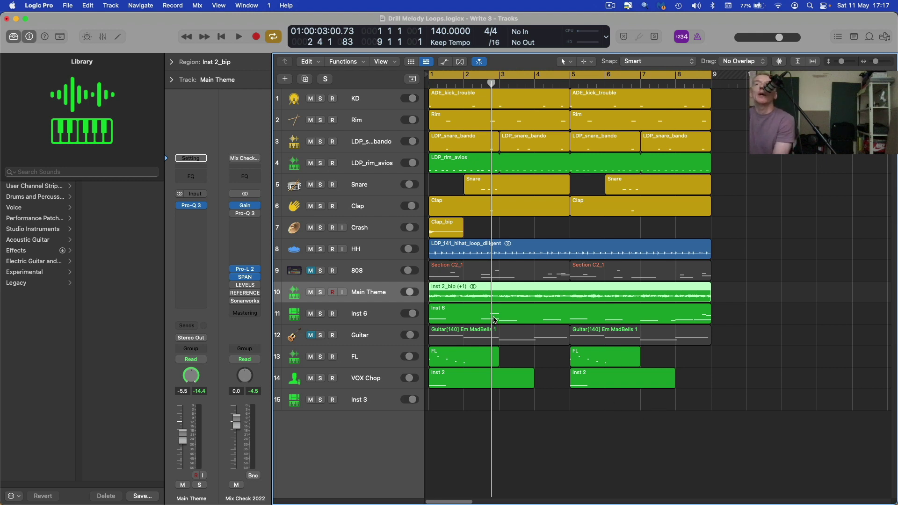
double_click(500, 319)
key(super+Left)
key(super+Left)
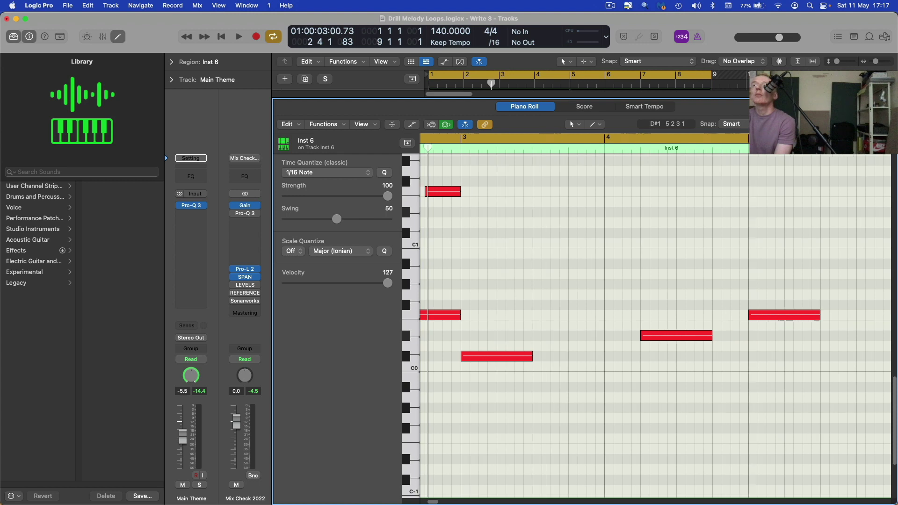
drag(437, 502, 423, 502)
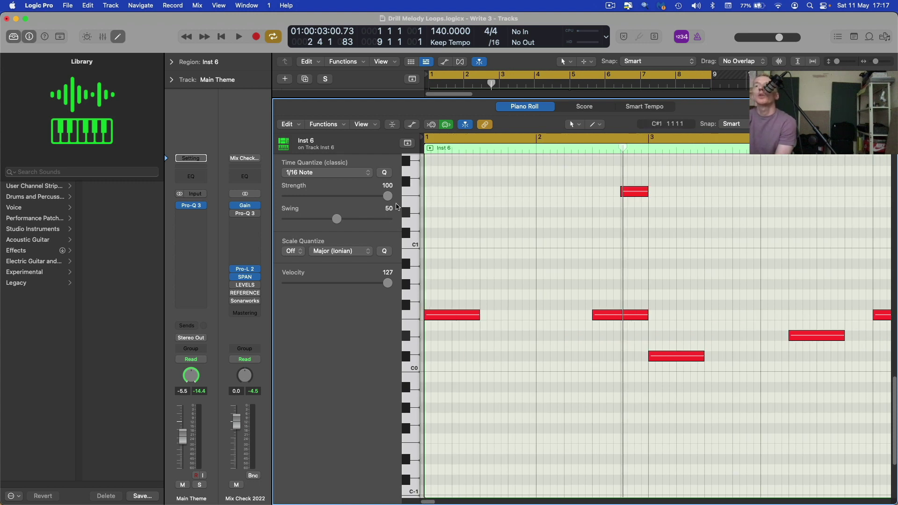
Play back the glide at the end of bar 2 and set the velocity of its F1 note to 93
key(space)
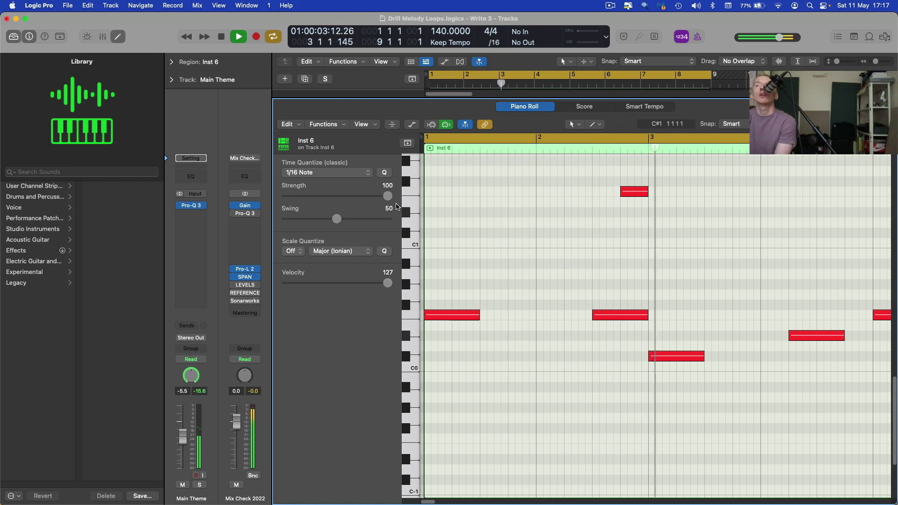
key(space)
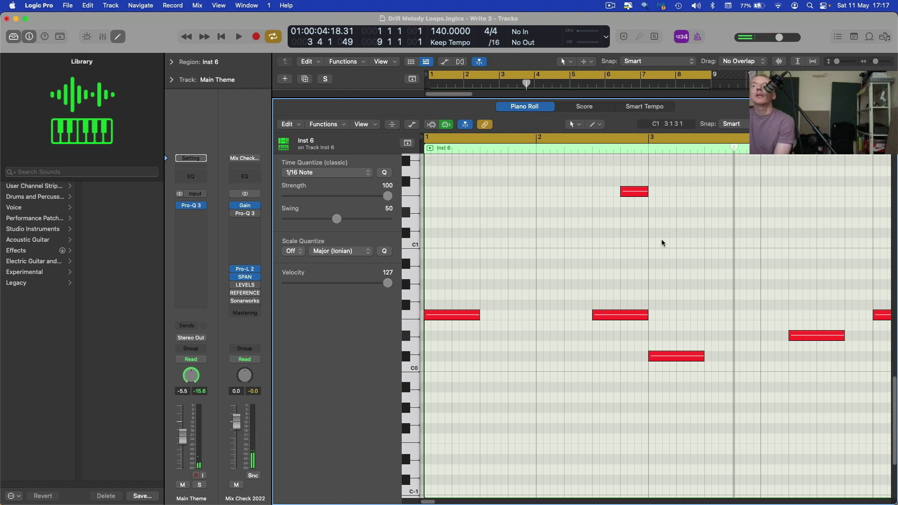
click(643, 192)
scroll(655, 323, right, 10)
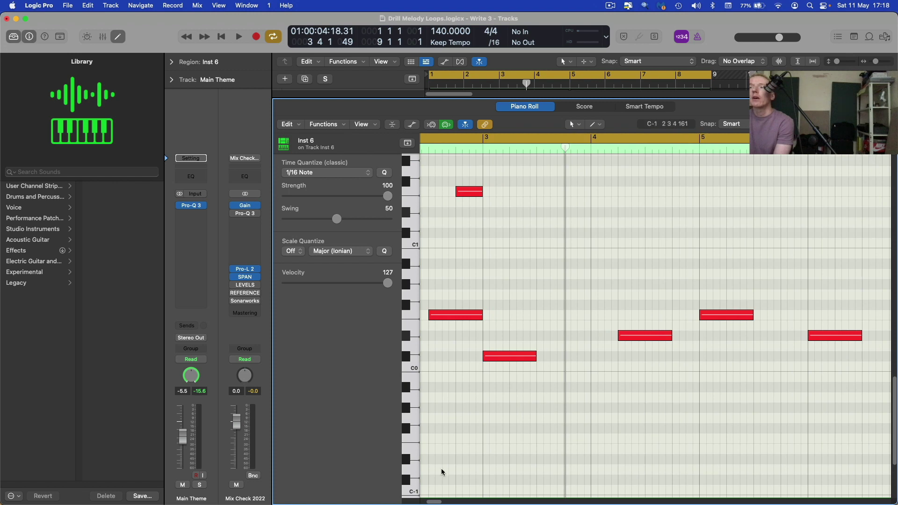
click(477, 192)
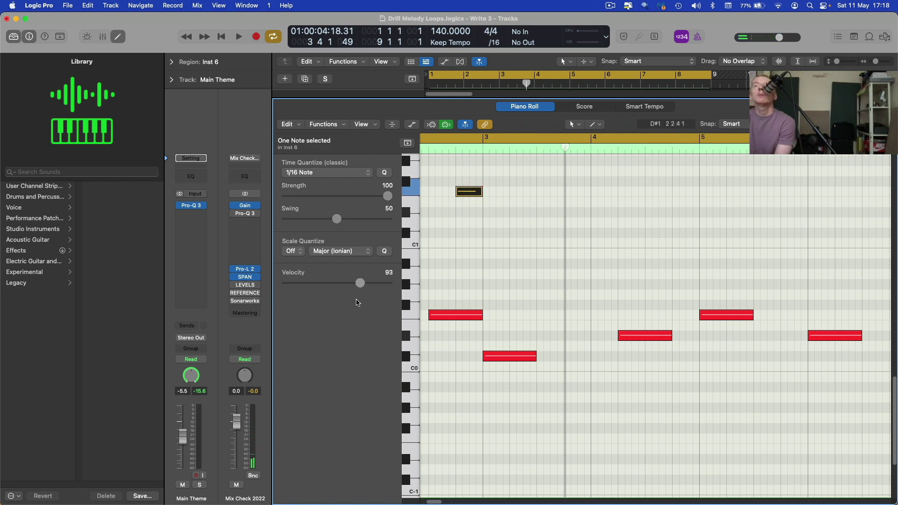
Set the velocity to 80 for the F1 glide note in bar 2 and the two glide notes at the end of bar 8
drag(349, 302, 346, 307)
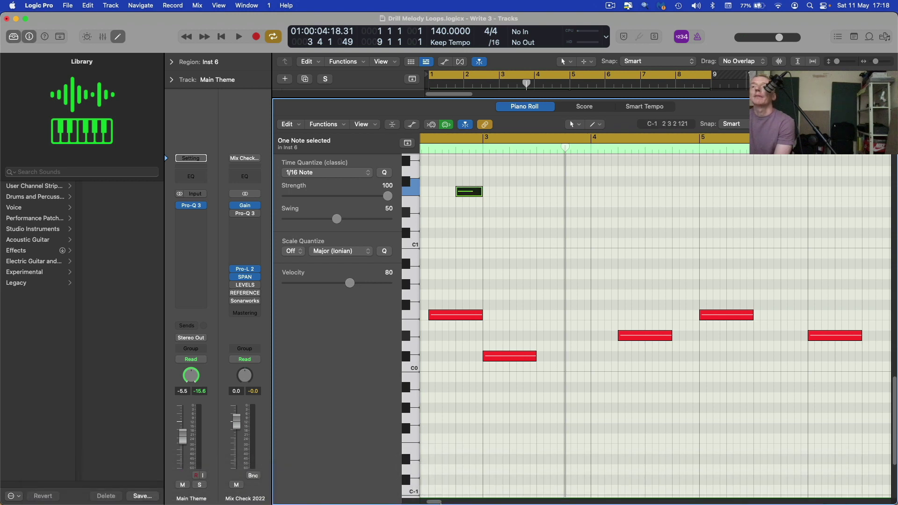
scroll(654, 323, right, 10)
drag(722, 174, 790, 243)
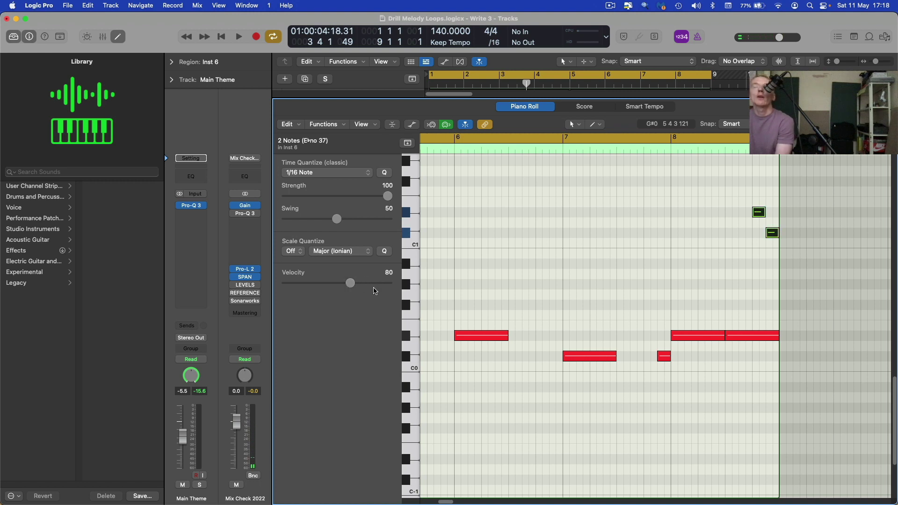
Close the Piano Roll and play back the full arrangement
key(p)
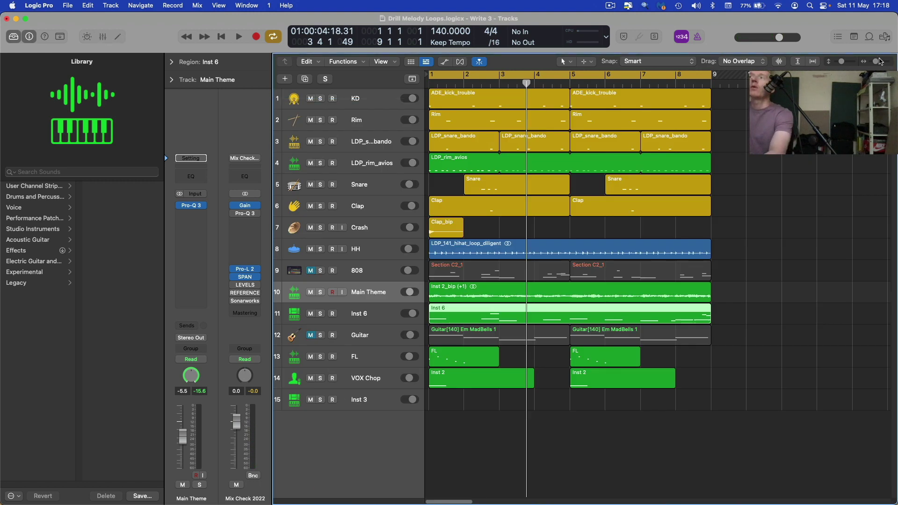
drag(875, 66, 878, 66)
key(space)
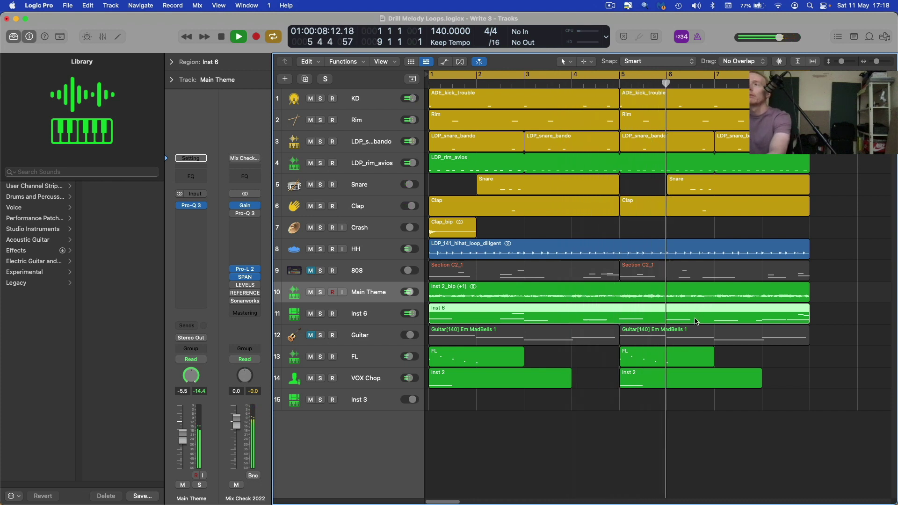
key(space)
Set the cycle range from bar 5 to bar 9 and open the Inst 6 region in the Piano Roll for playback
key(c)
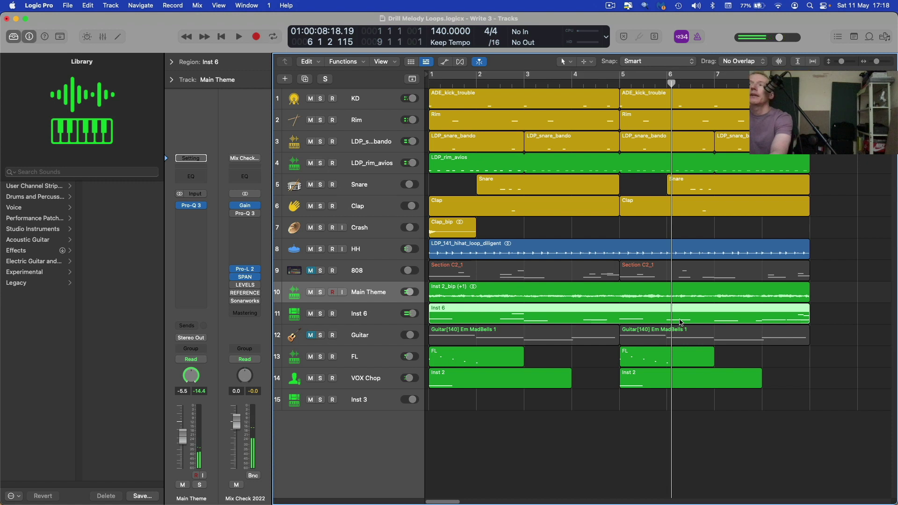
drag(622, 75, 779, 77)
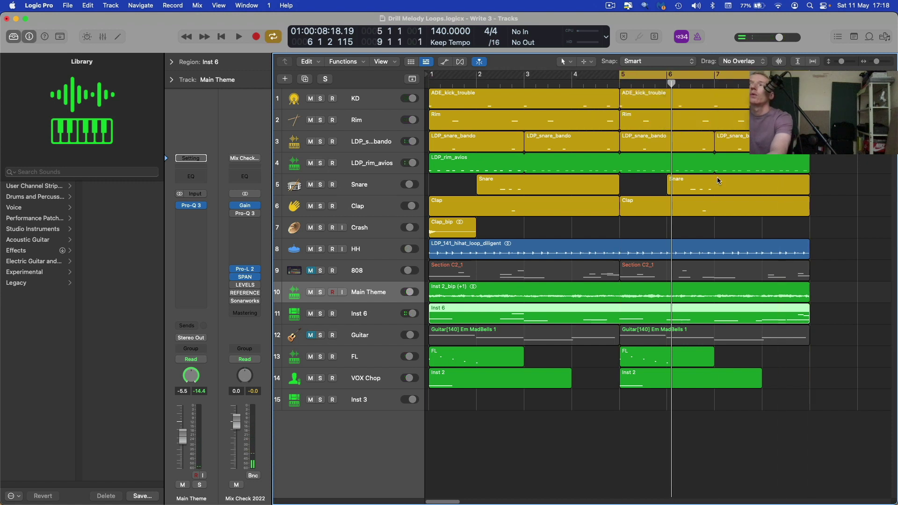
double_click(677, 317)
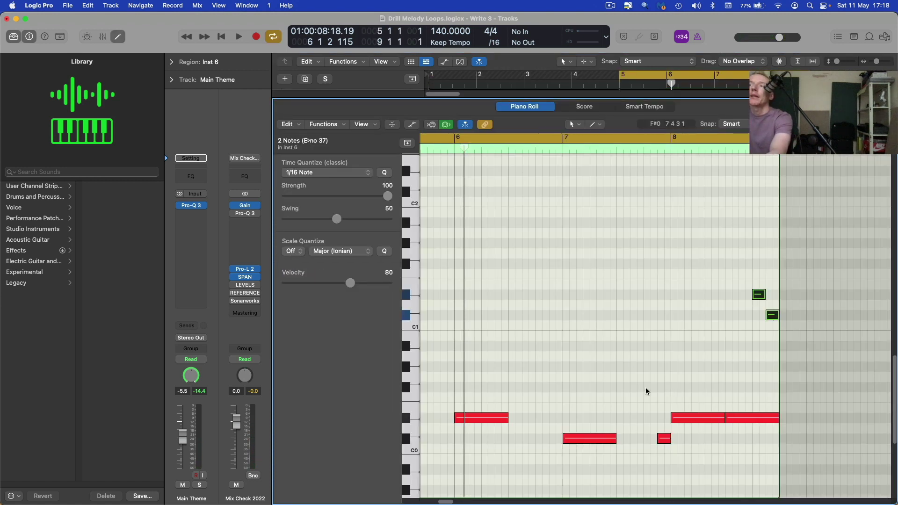
key(space)
key(space)
Copy the D#0 note at bar 6 up an octave to D#1 and shorten the copy to half a beat
click(560, 418)
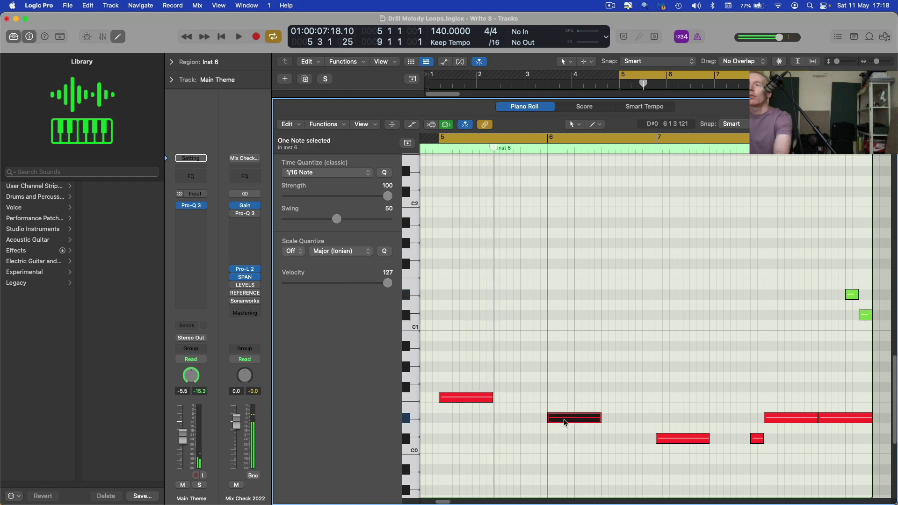
click(565, 420)
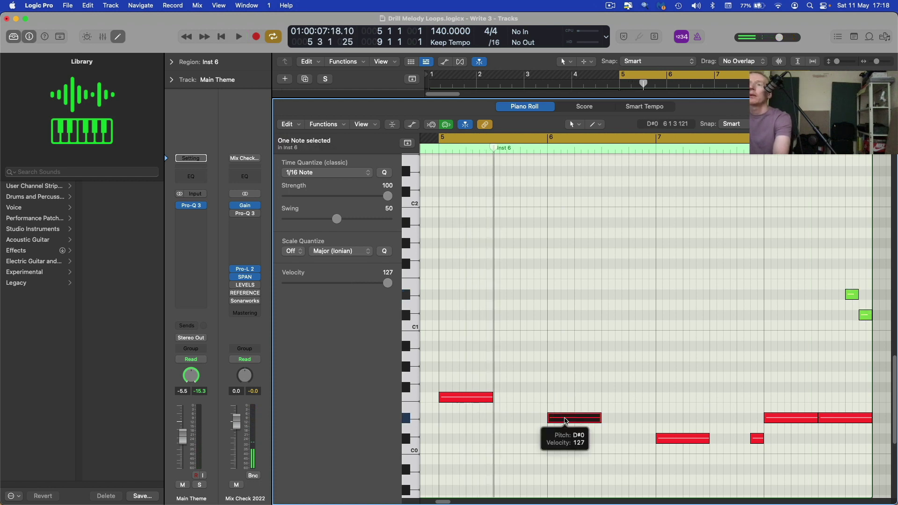
drag(566, 420, 563, 299)
click(613, 312)
key(super+Right)
key(super+Right)
key(super+Right)
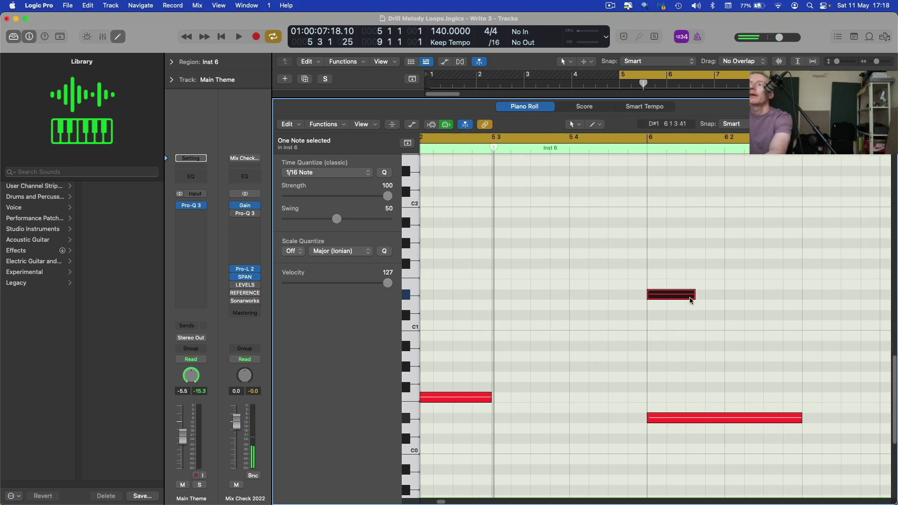
mouse_move(692, 300)
mouse_down()
mouse_move(676, 300)
mouse_move(685, 300)
mouse_up()
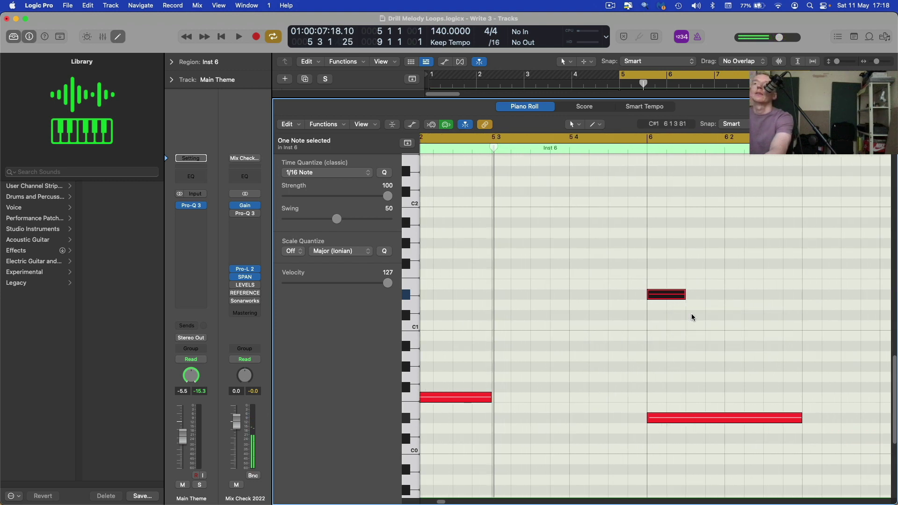
Play back the bar 6 octave glide and lengthen its D#1 note to one beat
key(space)
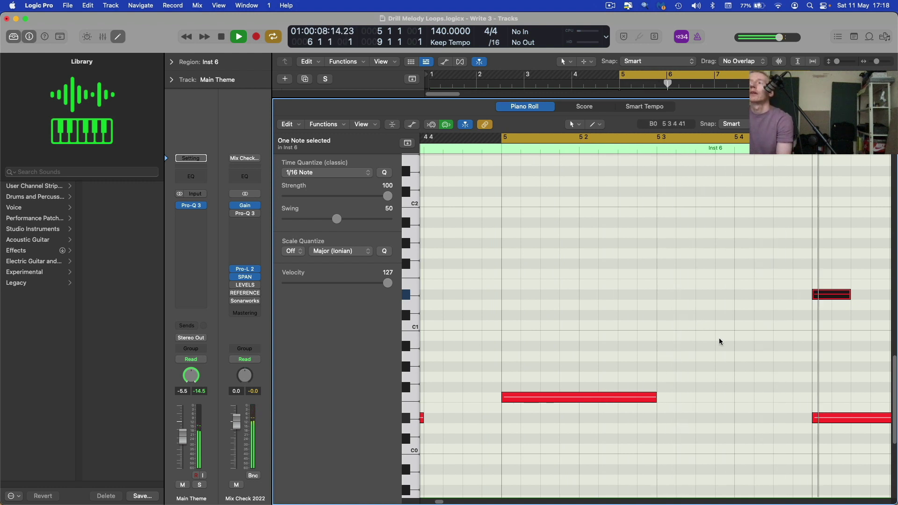
key(space)
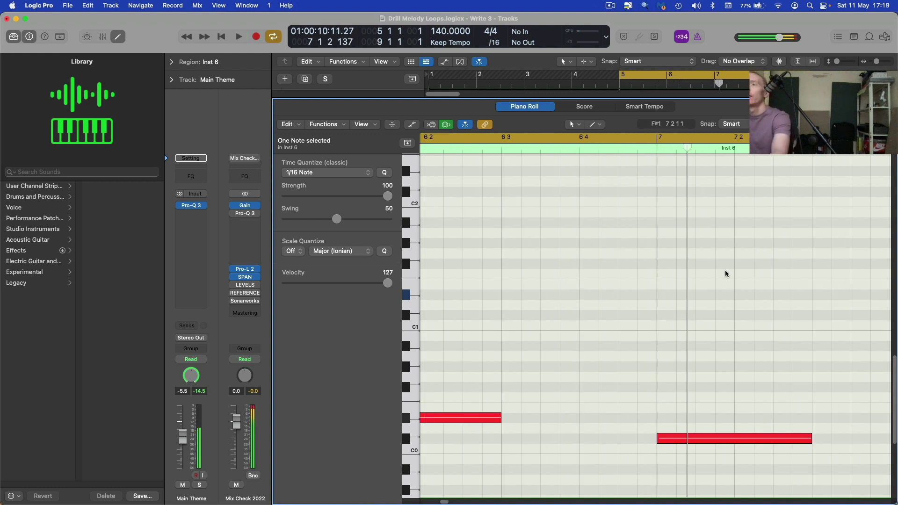
key(space)
key(space)
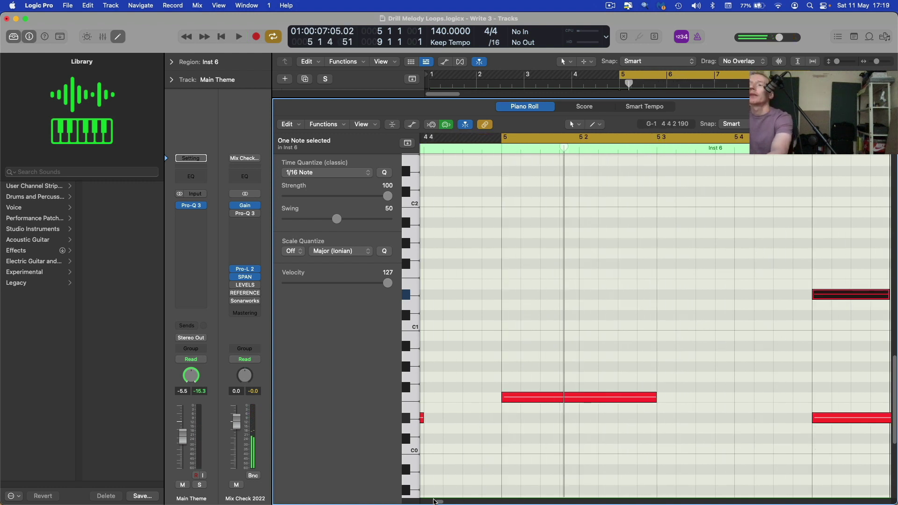
drag(436, 503, 440, 502)
key(space)
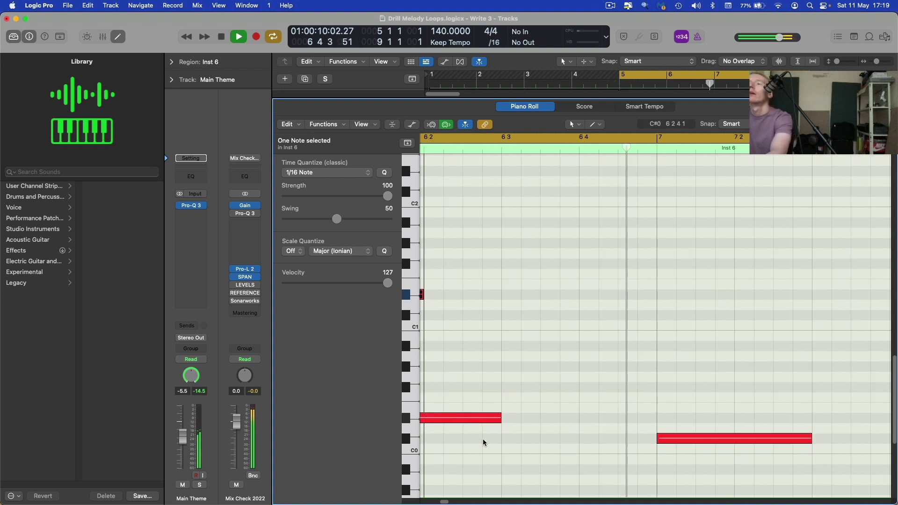
Extend the D#0 note at bar 6 to three beats and play back the arrangement with the Piano Roll closed
key(space)
drag(500, 418, 582, 417)
key(space)
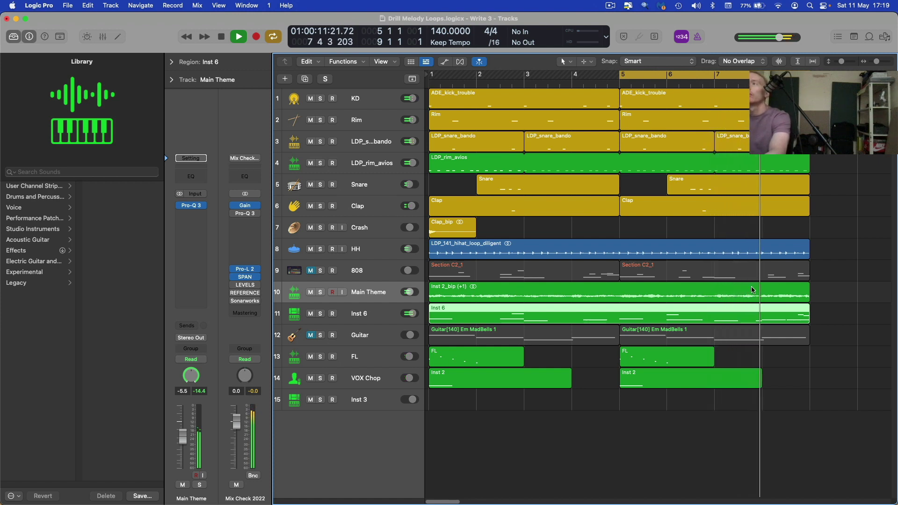
key(space)
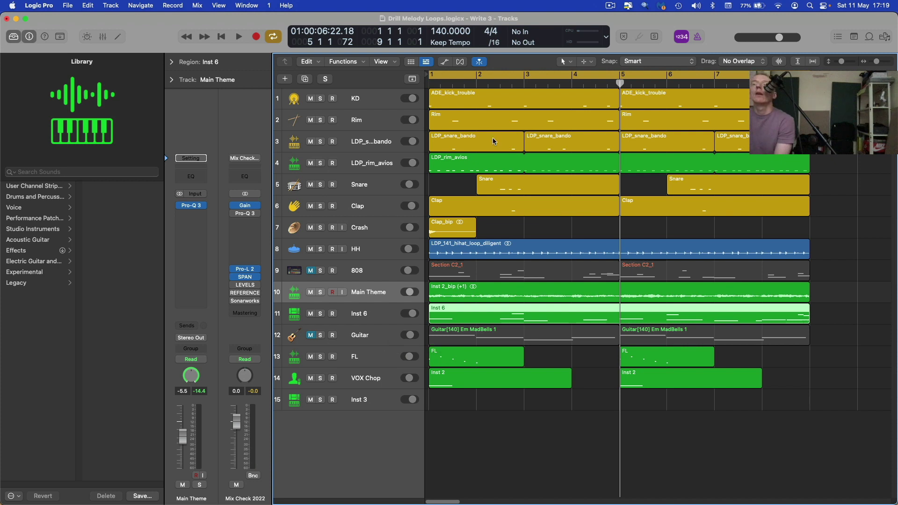
Select the Inst 6 track, open its region in the Piano Roll and play back the bass line into bar 8
click(376, 321)
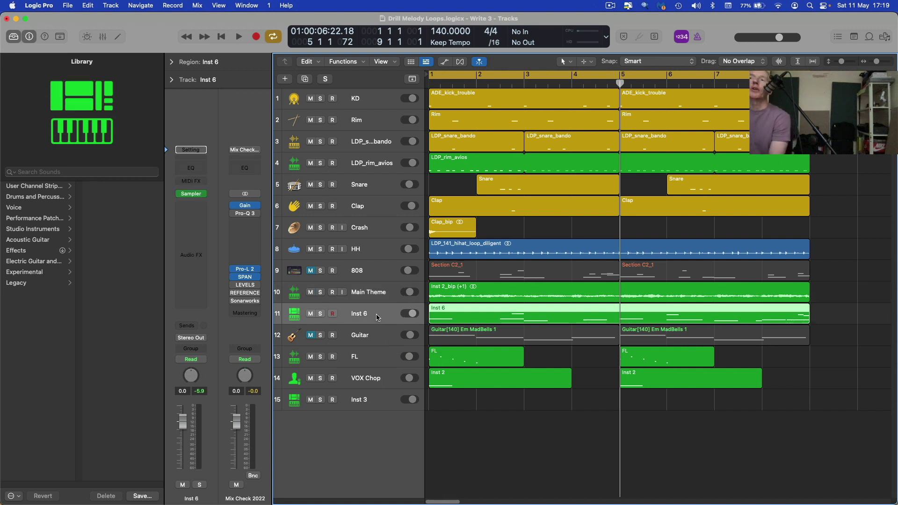
double_click(522, 313)
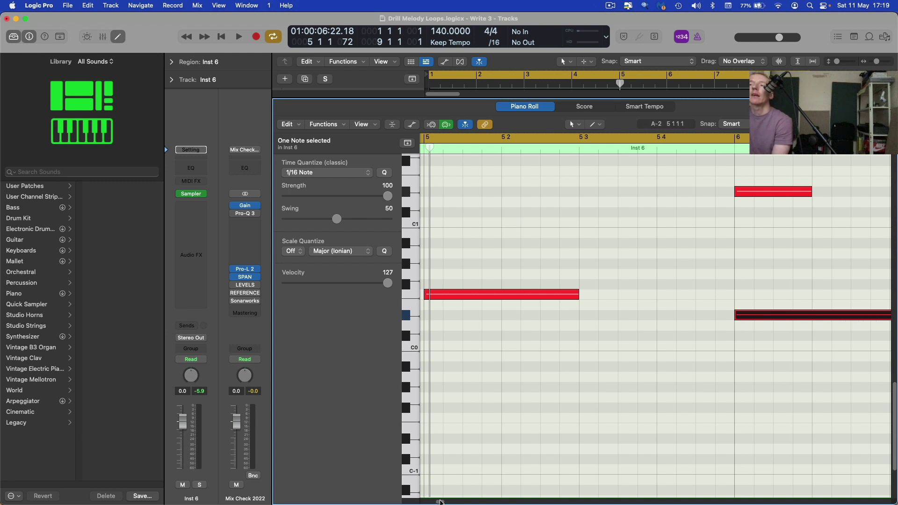
scroll(856, 184, left, 6)
drag(880, 124, 874, 124)
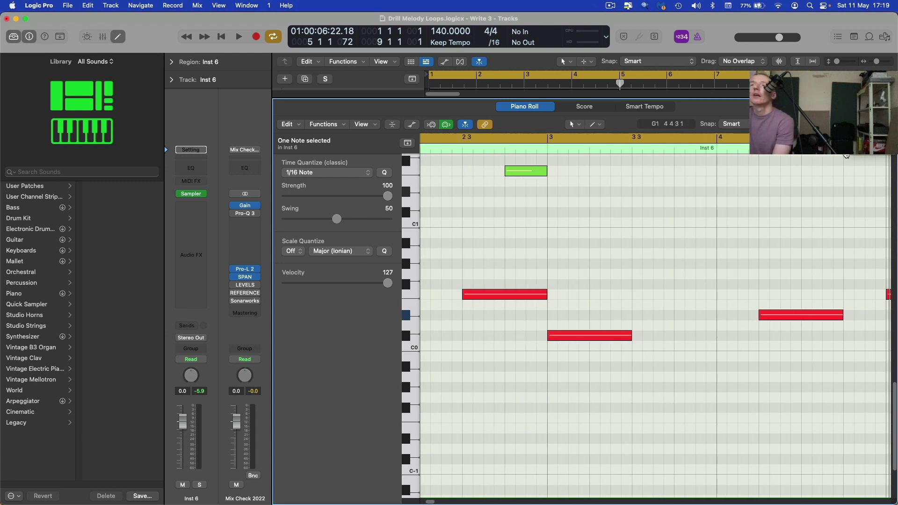
scroll(435, 501, left, 6)
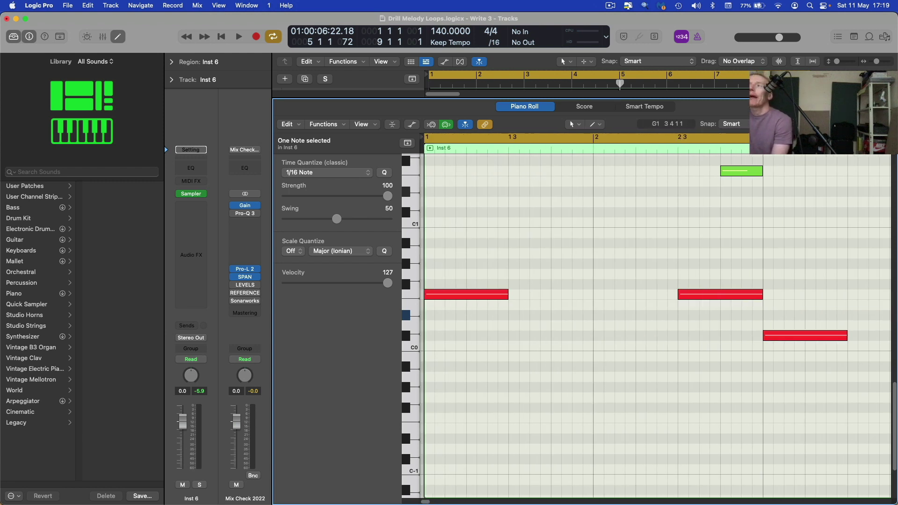
mouse_move(843, 124)
mouse_down()
mouse_move(871, 124)
mouse_move(839, 124)
mouse_up()
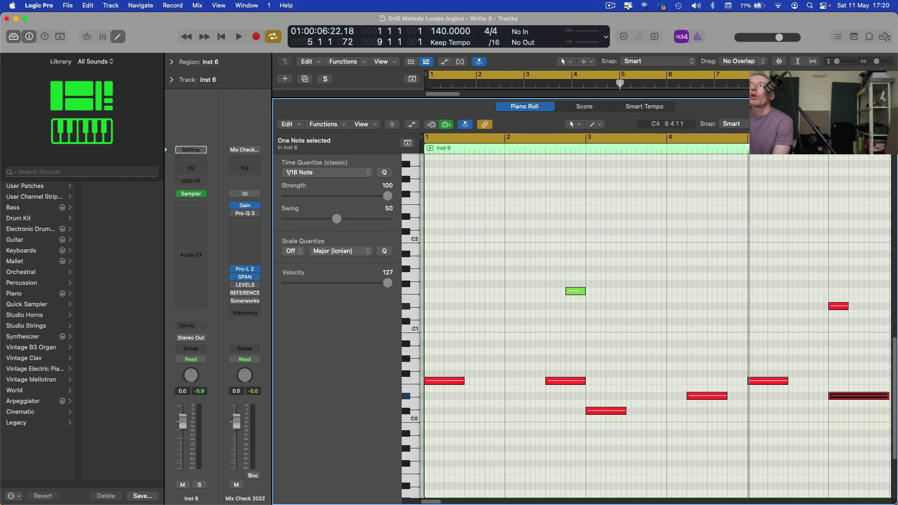
key(super+Right)
key(super+Right)
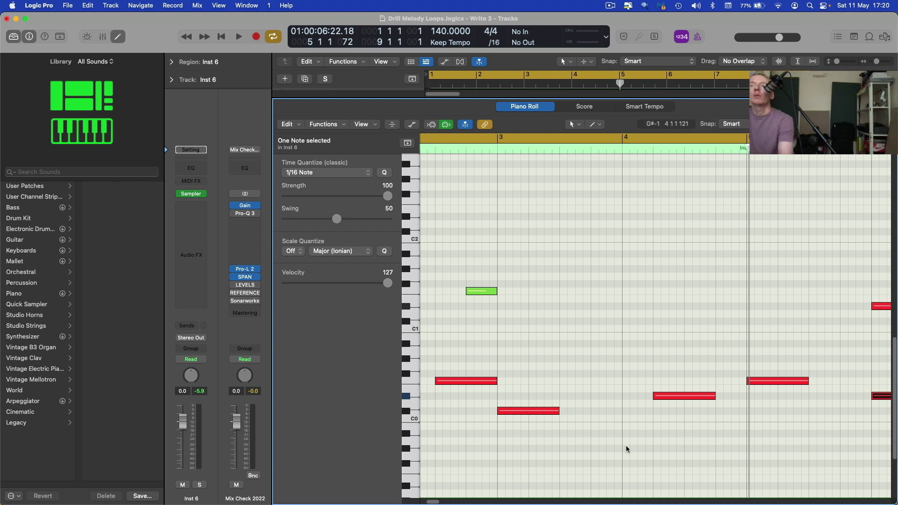
key(space)
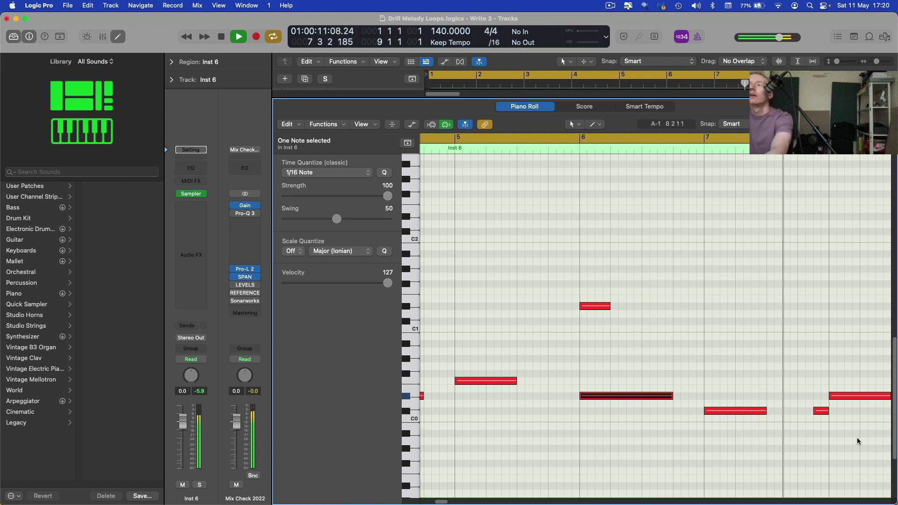
key(space)
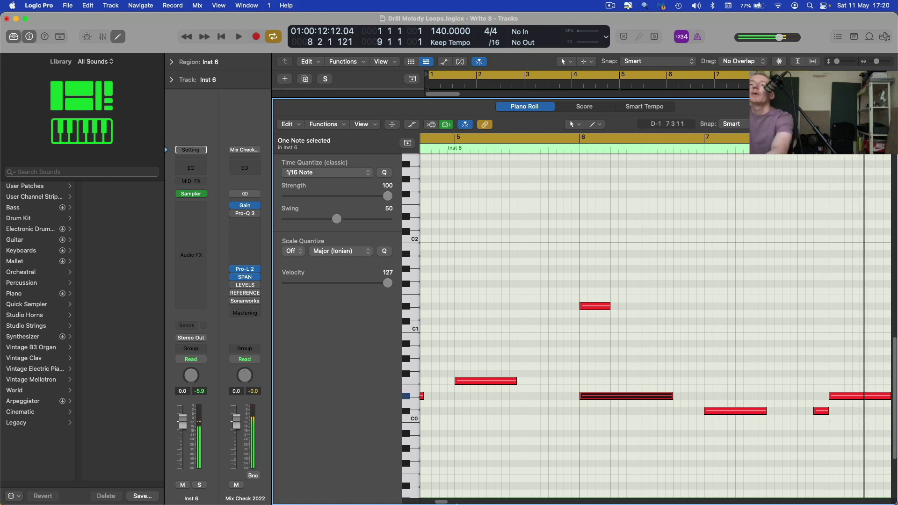
Reopen the Inst 6 region in the Piano Roll, set the cycle range from bar 7 to bar 9 and play it back
key(x)
key(x)
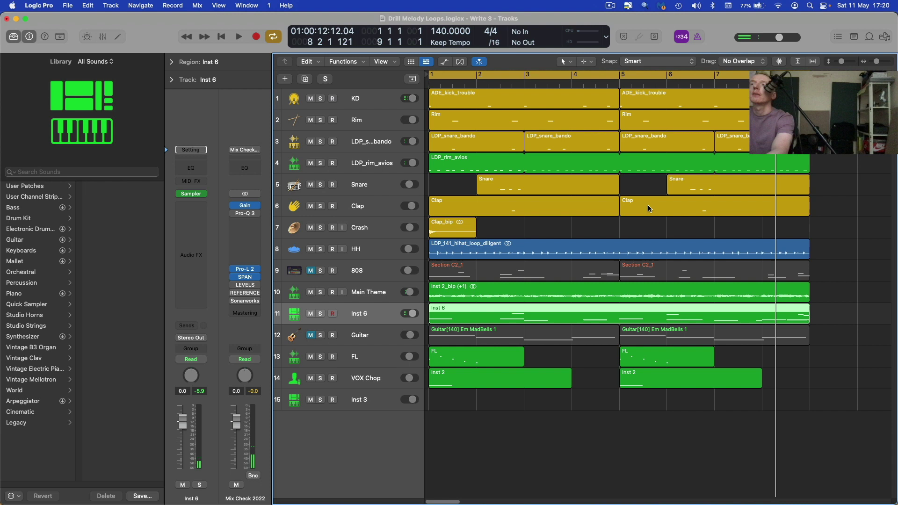
double_click(771, 312)
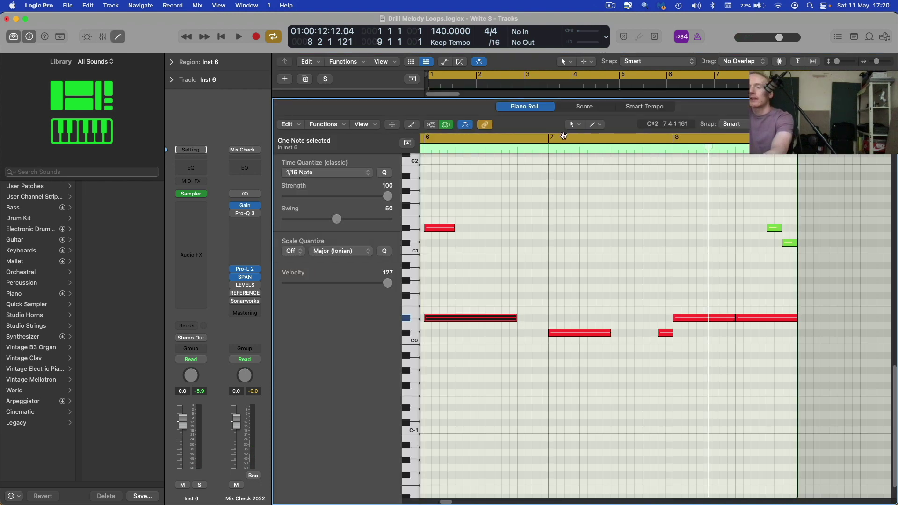
click(564, 136)
drag(552, 138, 804, 139)
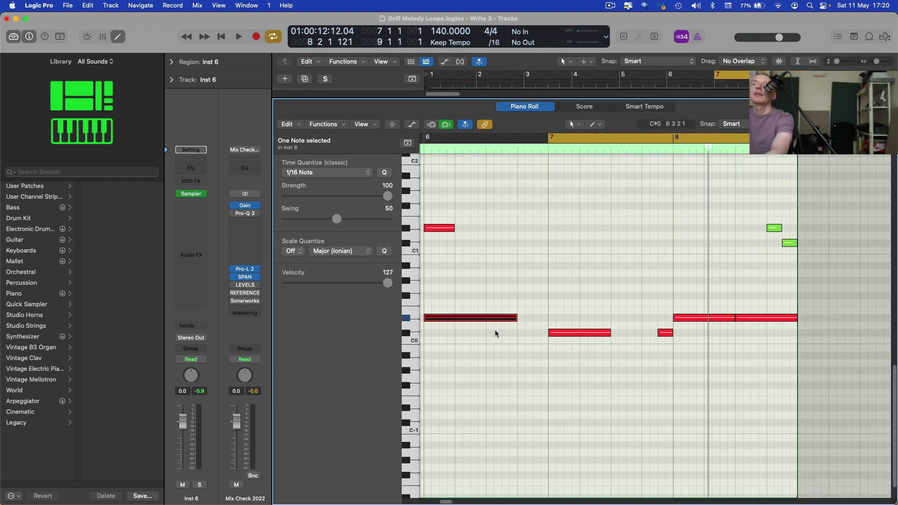
key(space)
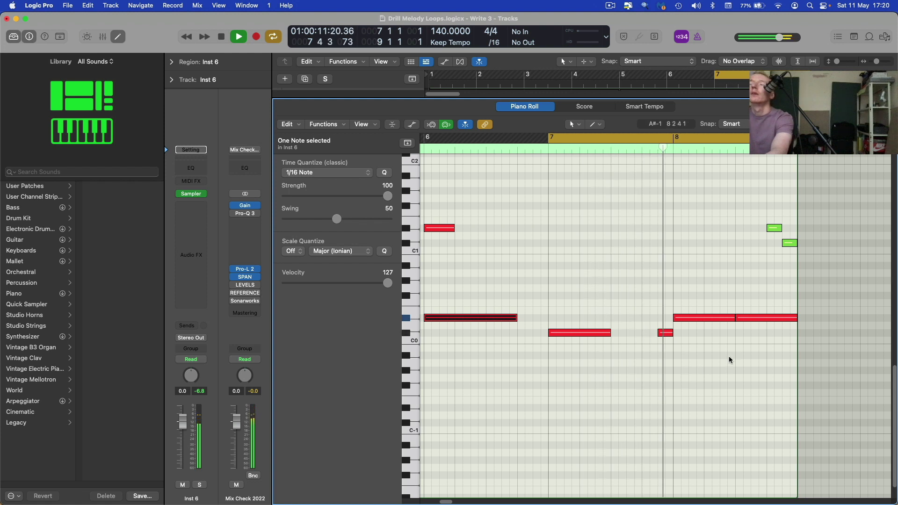
key(space)
Delete the two high glide notes at the end of bar 8 and play back the ending without them
drag(761, 204, 803, 258)
key(Delete)
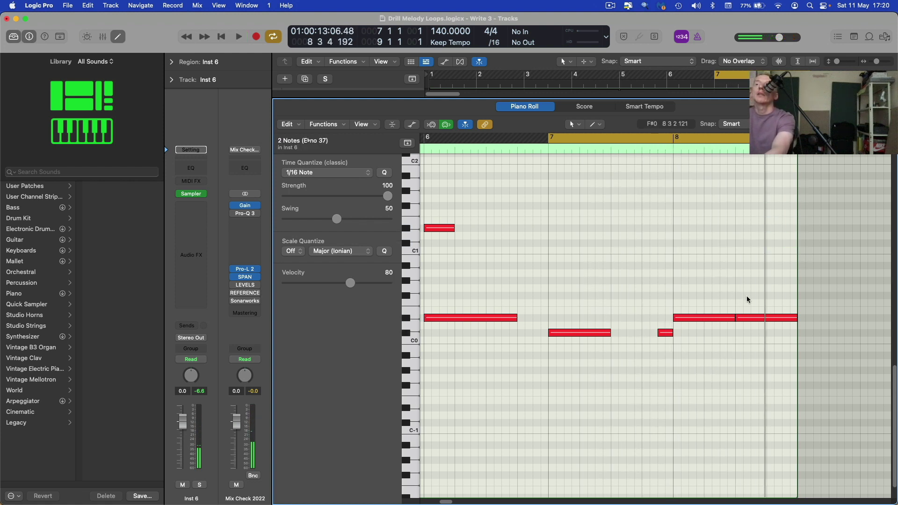
key(space)
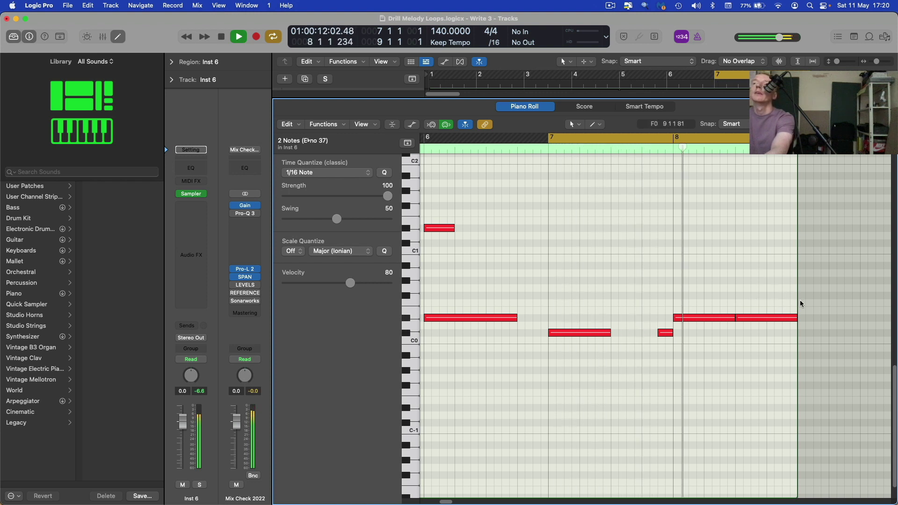
key(space)
Shorten the D#0 note on beat 3 of bar 8 to an eighth note, add three matching notes up to bar 9 and select all four
click(753, 319)
mouse_move(799, 318)
mouse_down()
mouse_move(767, 334)
mouse_move(800, 327)
mouse_up()
key(super+Right)
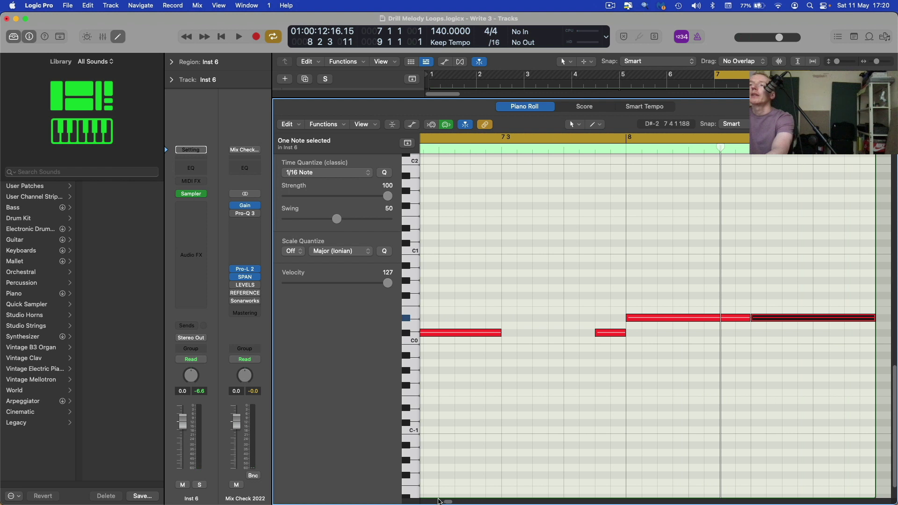
scroll(621, 450, right, 5)
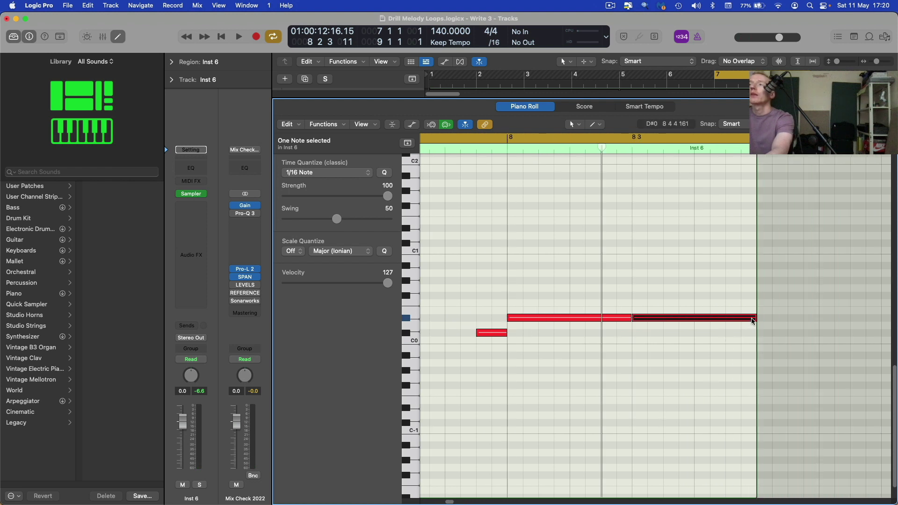
drag(753, 320, 685, 318)
super+click(681, 319)
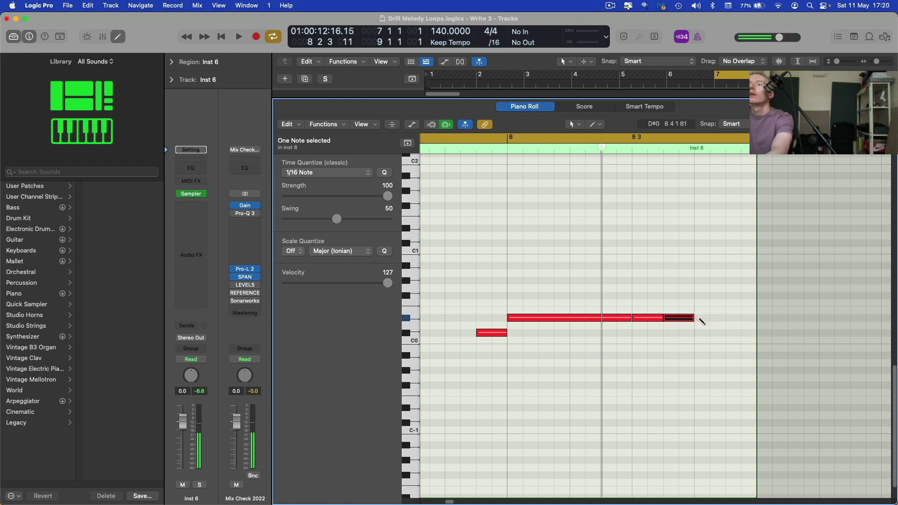
super+click(699, 318)
super+click(741, 318)
drag(755, 299, 635, 345)
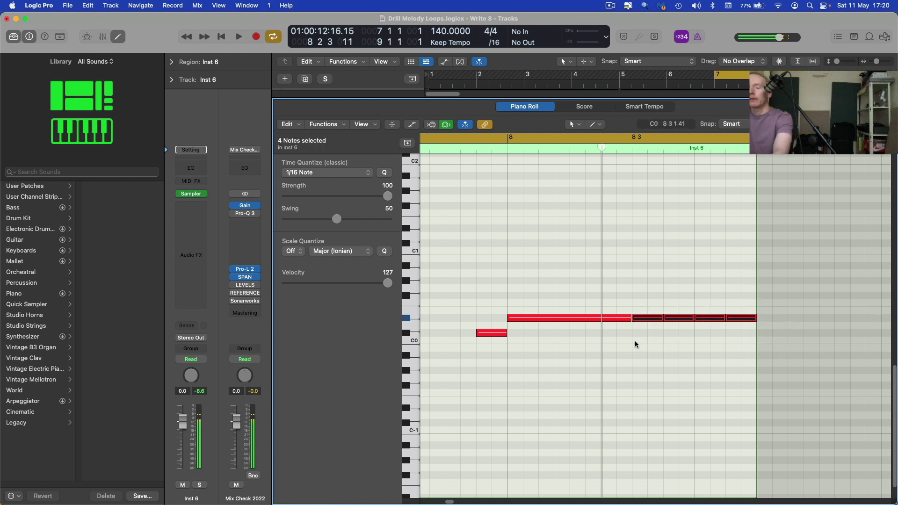
Deselect the notes and play back bars 7 and 8 to hear the repeated notes at the ending
click(667, 359)
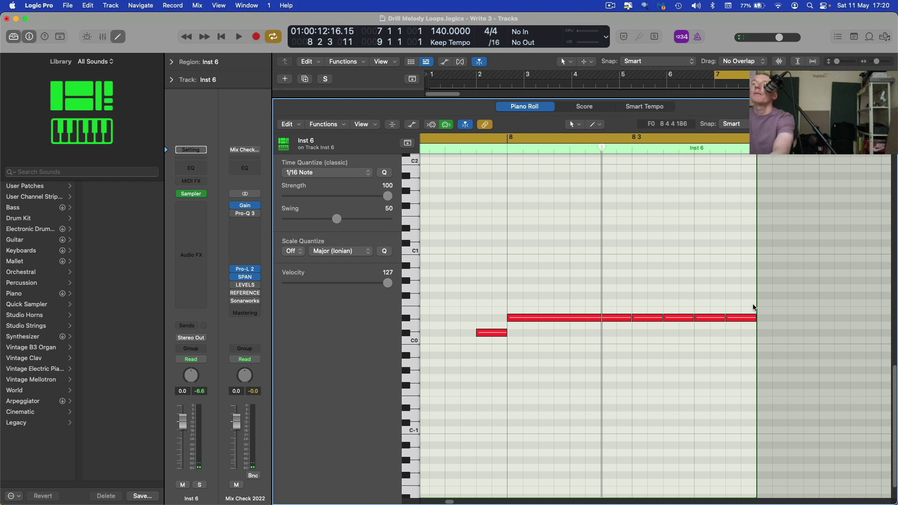
key(space)
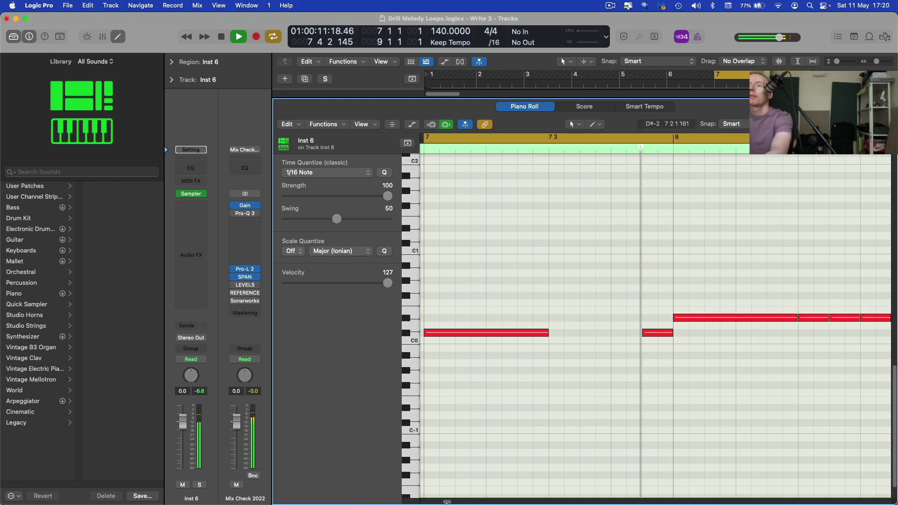
drag(446, 501, 449, 501)
key(space)
Delete the last eighth note of bar 8 and lengthen the D#0 note on beat 4 to the start of bar 9
mouse_move(774, 295)
mouse_down()
mouse_move(749, 350)
mouse_move(765, 335)
mouse_move(772, 346)
mouse_move(748, 324)
mouse_move(788, 323)
mouse_up()
key(super+z)
key(Delete)
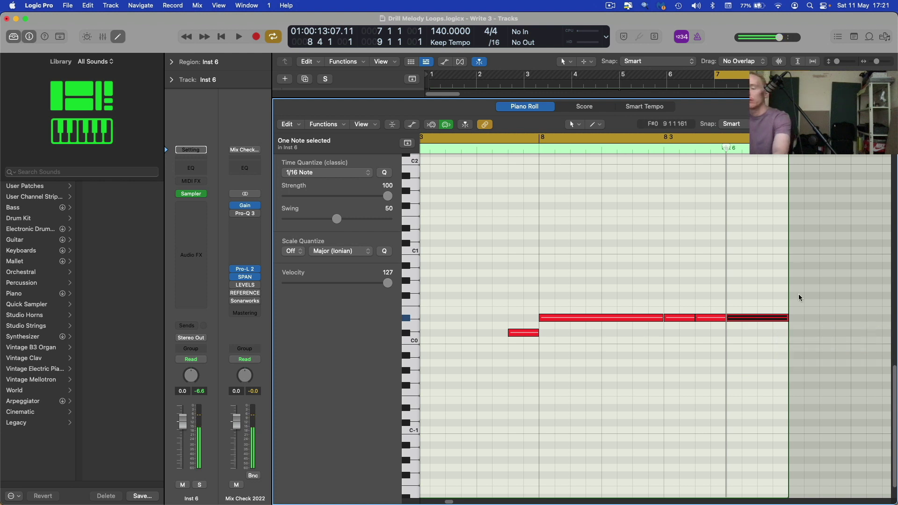
Add descending sixteenth glide notes D#1, C#1 and G#0 from beat 4 of bar 8 and play back the ending
mouse_move(768, 319)
mouse_down()
mouse_move(764, 327)
mouse_move(779, 239)
mouse_move(778, 229)
mouse_move(768, 232)
mouse_move(769, 325)
mouse_move(769, 231)
mouse_move(783, 232)
mouse_move(729, 255)
mouse_move(741, 248)
mouse_up()
click(774, 244)
click(772, 229)
super+click(742, 245)
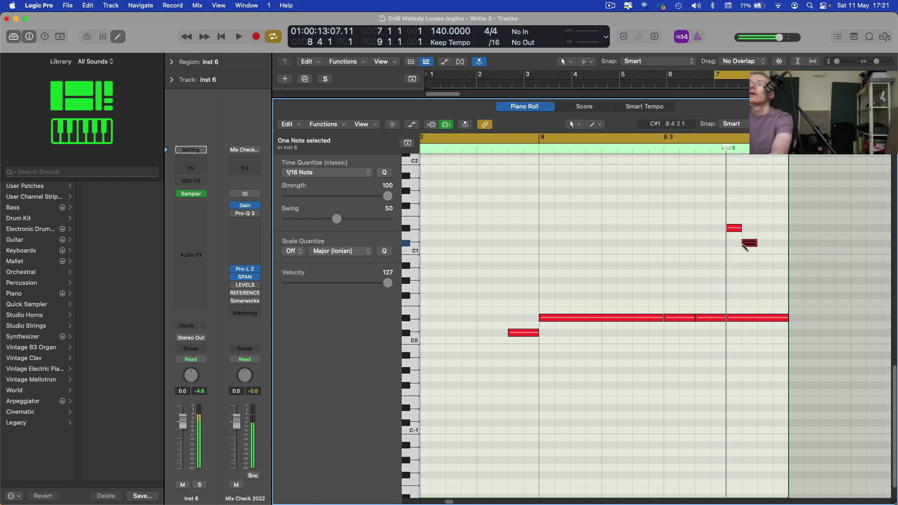
drag(751, 246, 762, 286)
super+click(765, 257)
key(space)
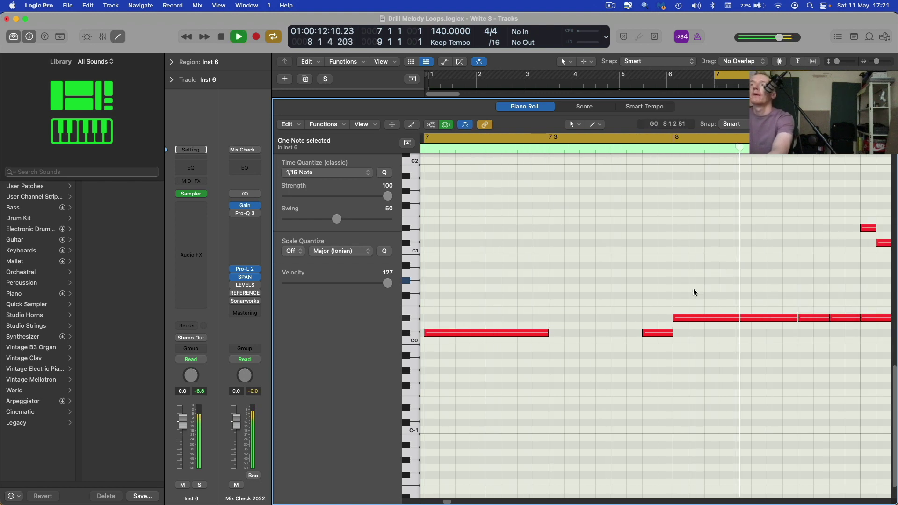
key(space)
Set the cycle range from beat 3 of bar 8 to bar 9 and play back the new glide notes
mouse_move(798, 137)
mouse_down()
mouse_move(777, 138)
mouse_move(786, 137)
mouse_up()
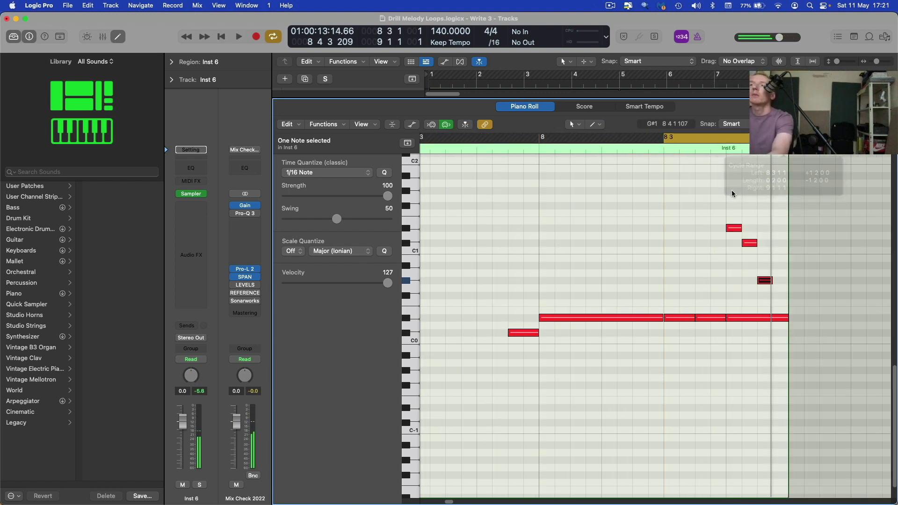
key(space)
key(space)
Lengthen the D#1 glide note on beat 4 of bar 8 to an eighth note and delete the C#1 glide note
mouse_move(753, 227)
mouse_down()
mouse_move(753, 256)
mouse_move(747, 230)
mouse_move(757, 231)
mouse_up()
key(Delete)
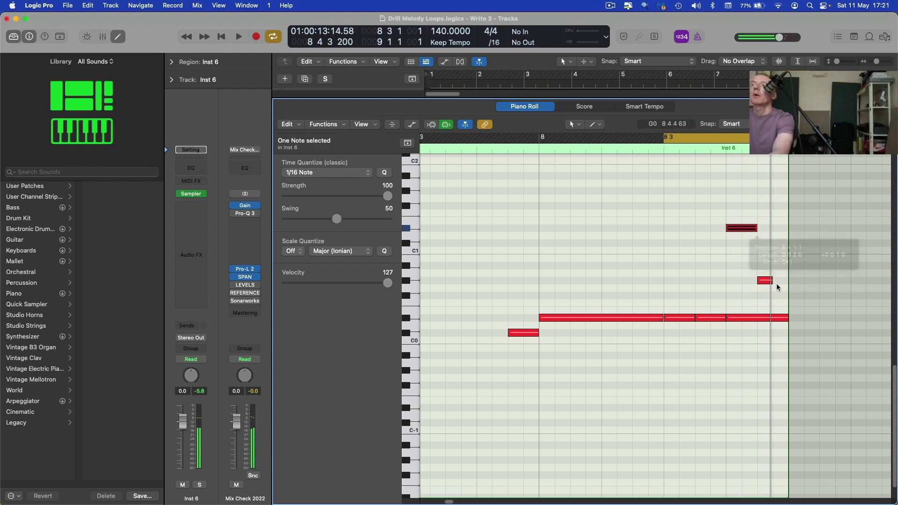
drag(777, 284, 765, 319)
key(Delete)
key(super+z)
click(734, 325)
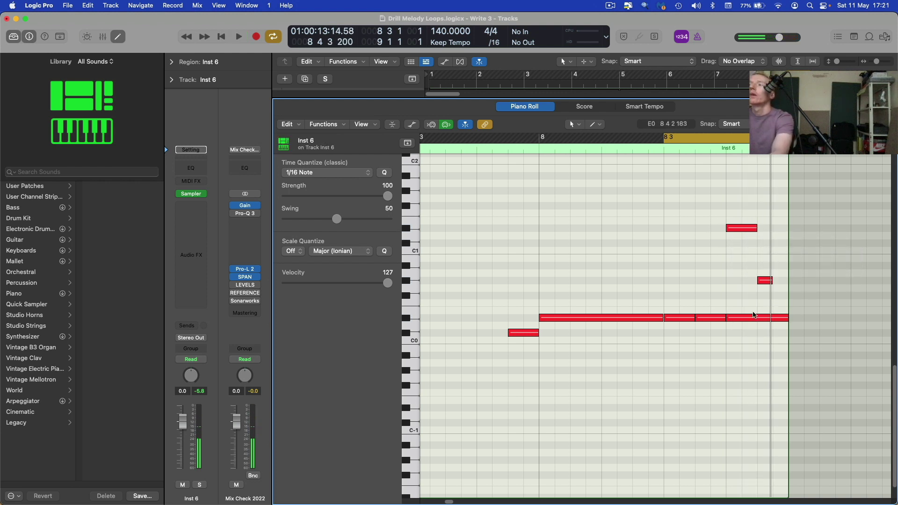
Copy the D#1 glide note to C1 at position 8 4 3 as an eighth note and close the Piano Roll
click(737, 229)
drag(765, 280, 764, 250)
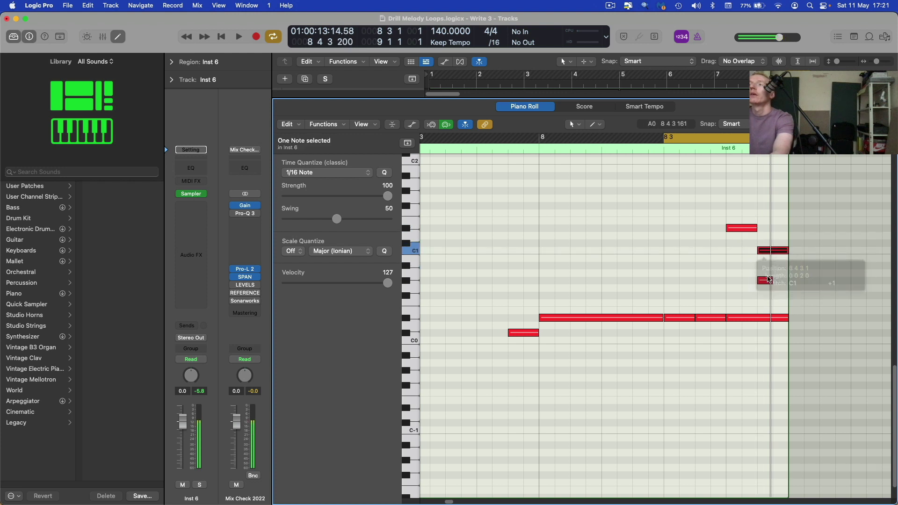
key(e)
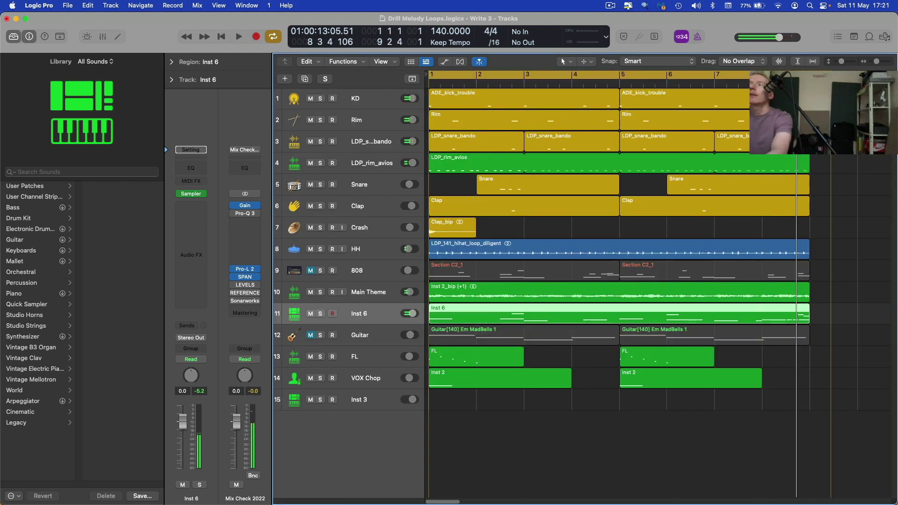
Play the arrangement from bar 1, set the cycle range from bar 3 to bar 5 and play that section back
key(space)
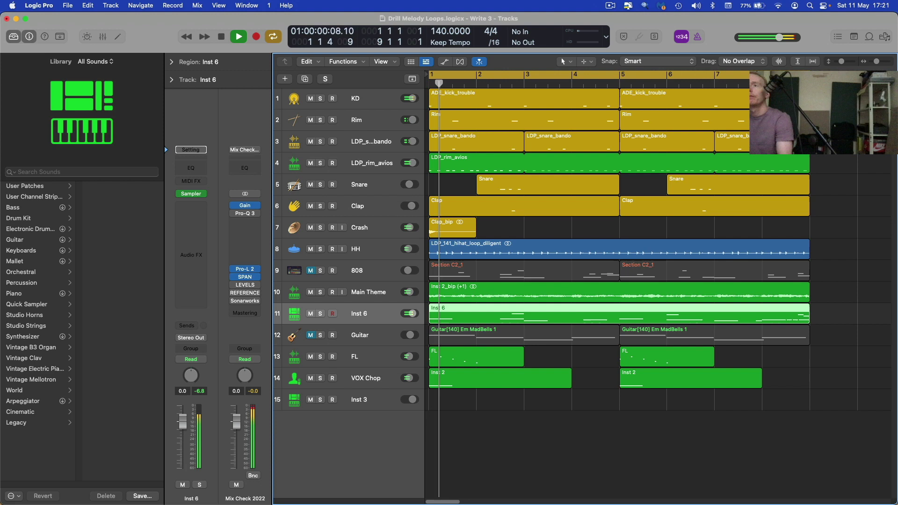
click(584, 434)
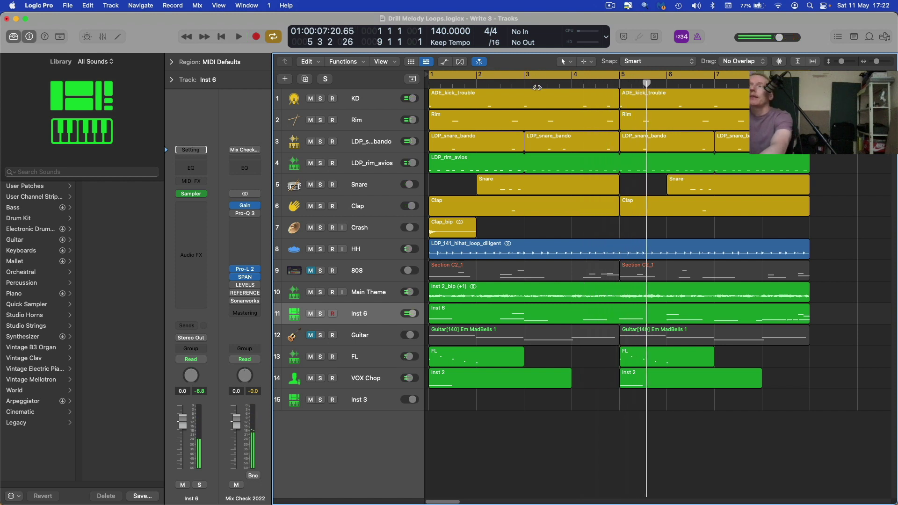
drag(536, 88, 618, 90)
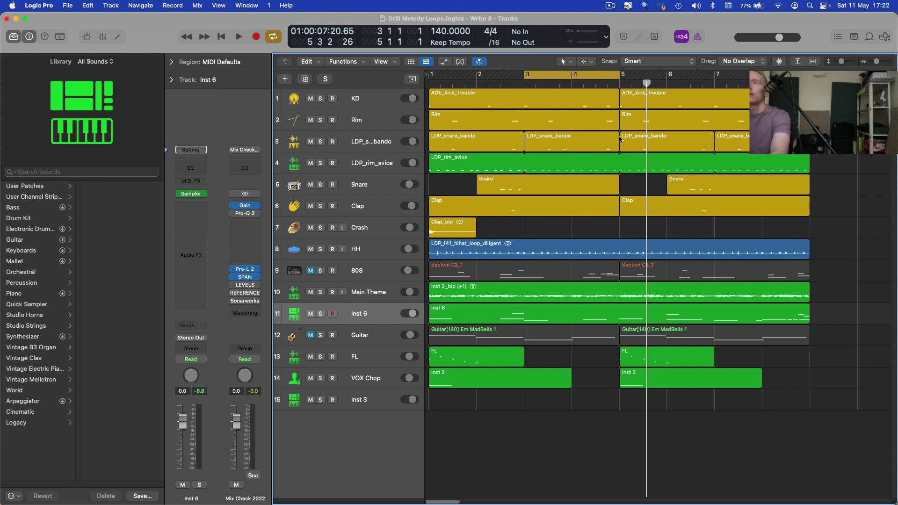
key(space)
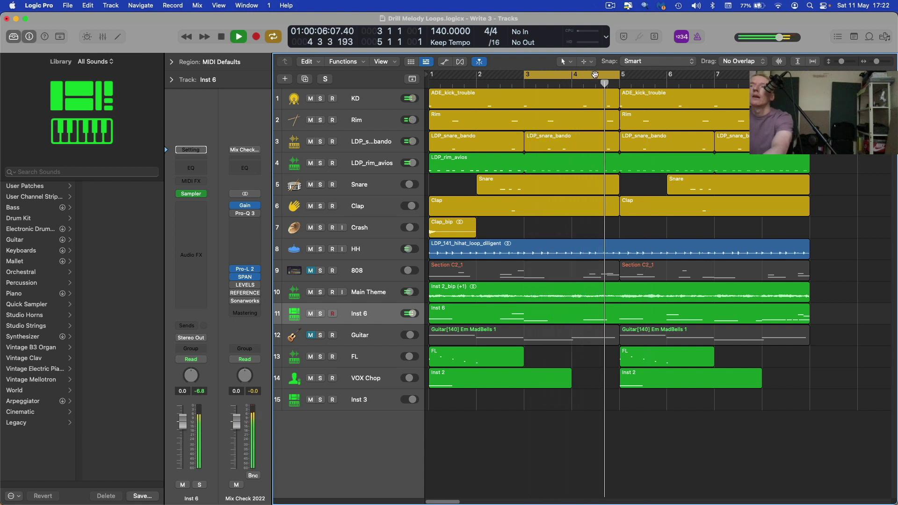
key(space)
Open the first ADE_kick_trouble region, move the kick on beat 2 of bar 4 an eighth note later and play it back
double_click(598, 106)
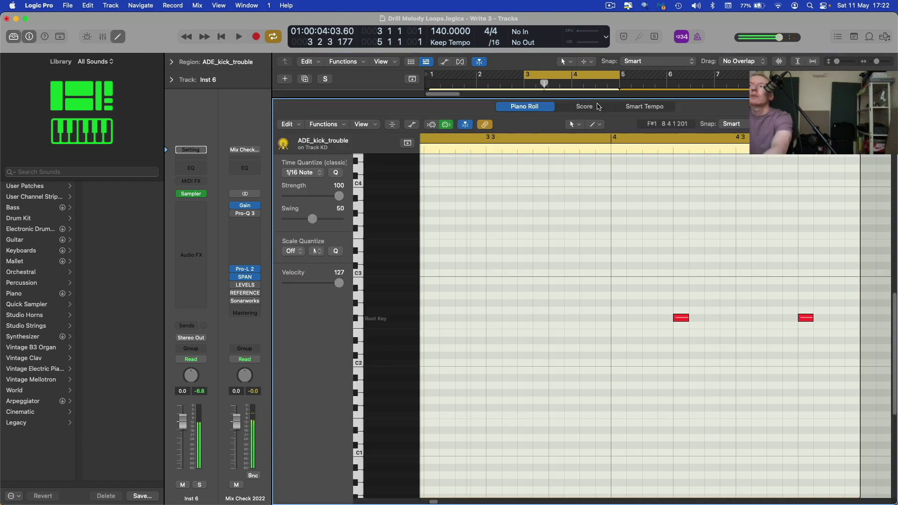
drag(680, 322, 712, 318)
key(space)
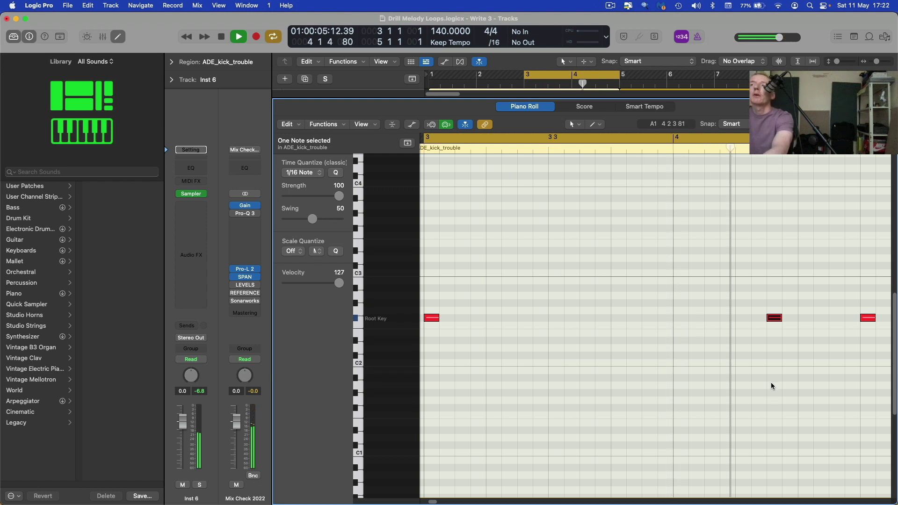
Close the Piano Roll, stop playback and set the cycle range from bar 1 to bar 9
key(e)
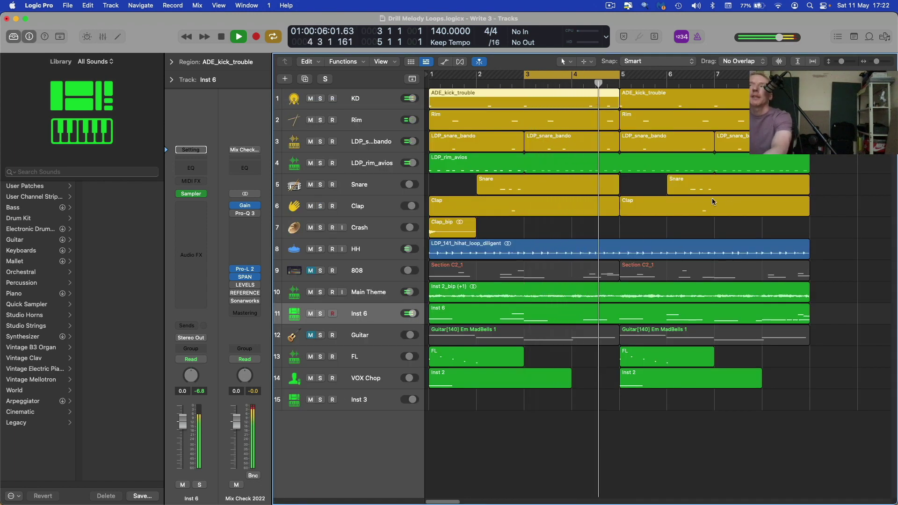
key(space)
drag(443, 78, 618, 79)
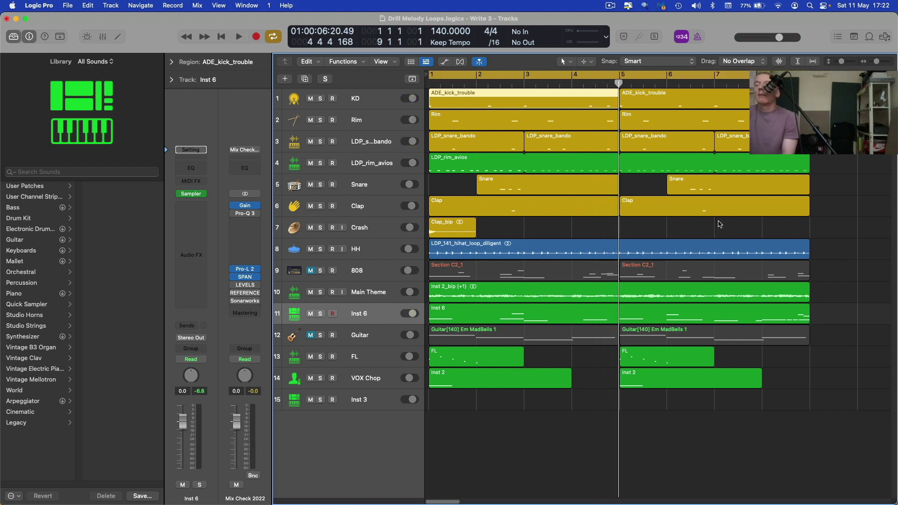